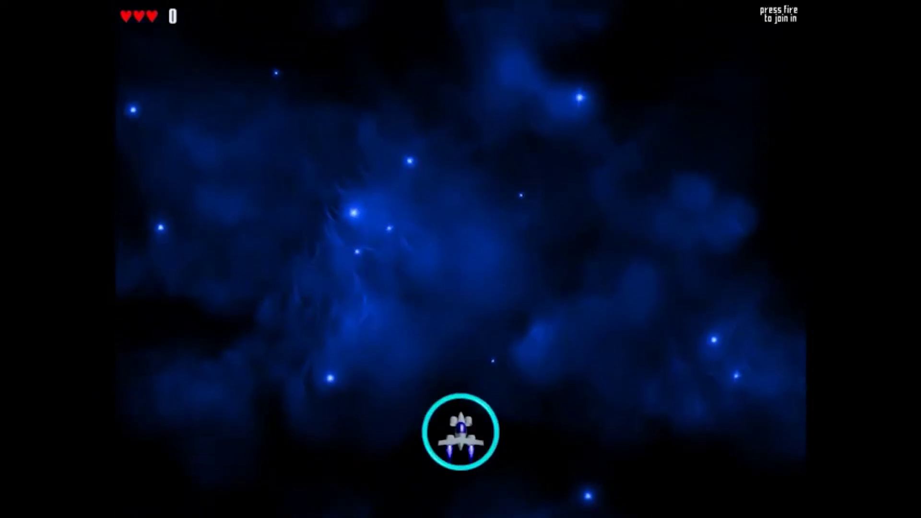
mouse_move(460, 432)
left_mouse_down()
mouse_move(267, 435)
mouse_move(572, 435)
mouse_move(348, 436)
mouse_move(430, 434)
left_mouse_up()
left_click_drag(360, 436, 458, 434)
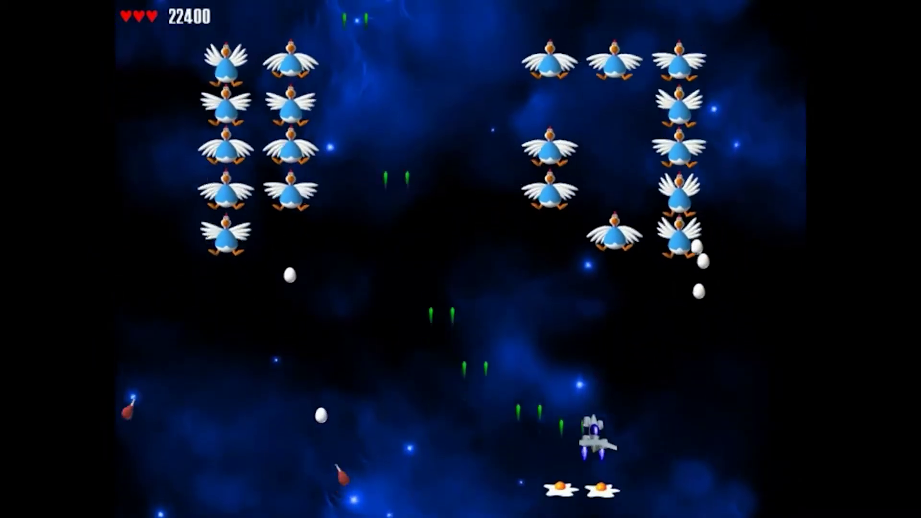
left_click_drag(609, 437, 508, 434)
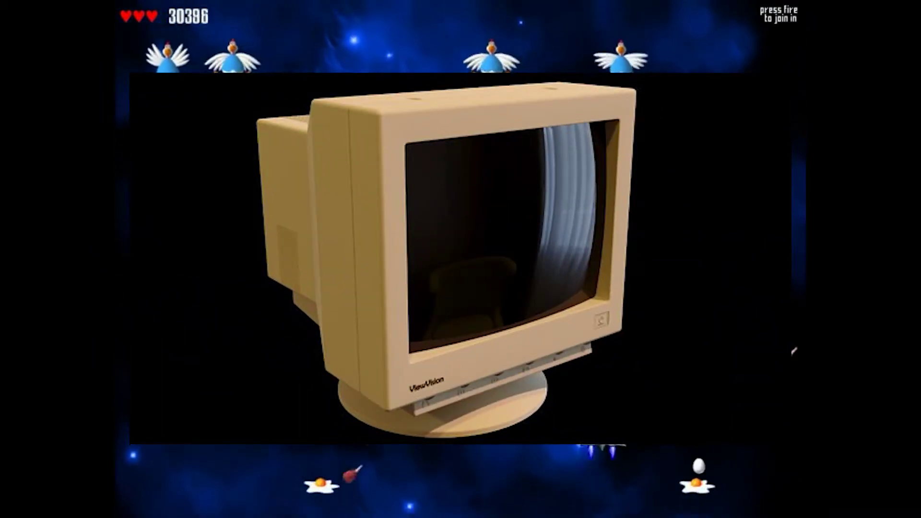
left_click_drag(612, 436, 460, 436)
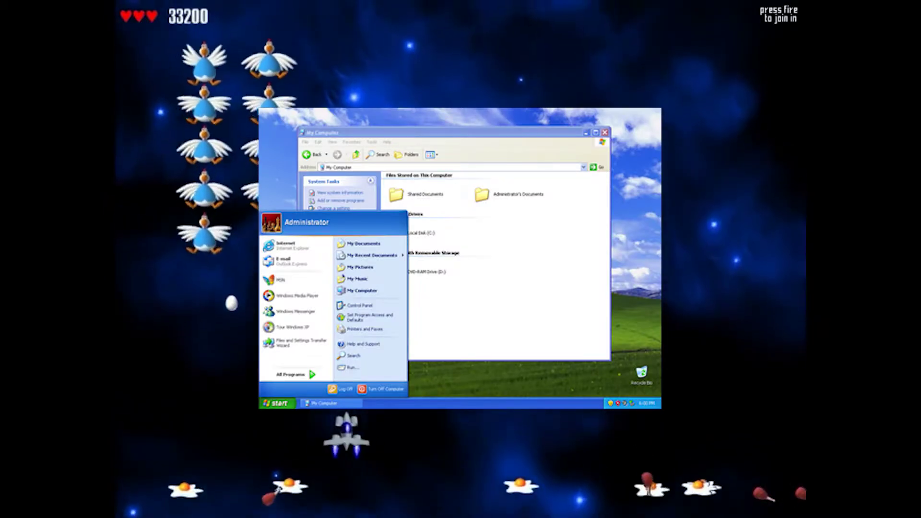
left_click_drag(267, 434, 357, 434)
mouse_move(646, 435)
left_mouse_down()
mouse_move(497, 434)
mouse_move(683, 434)
left_mouse_up()
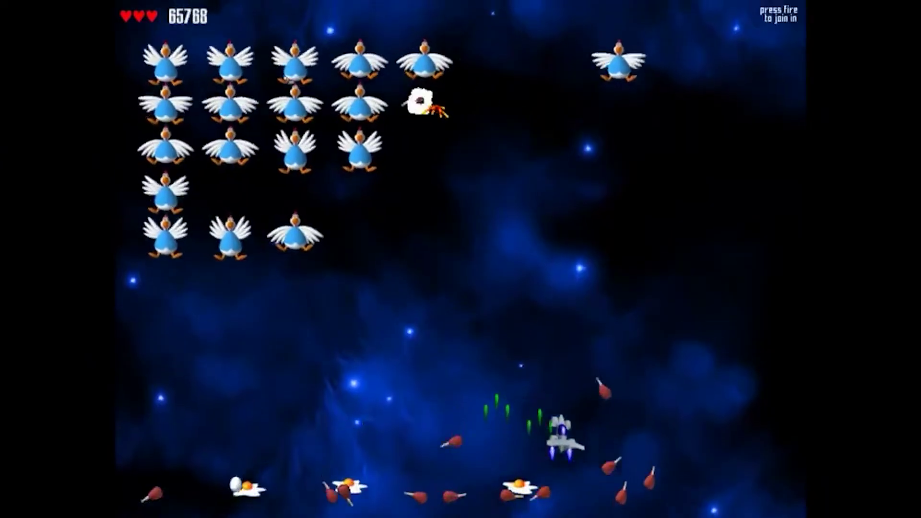
left_click_drag(559, 432, 592, 438)
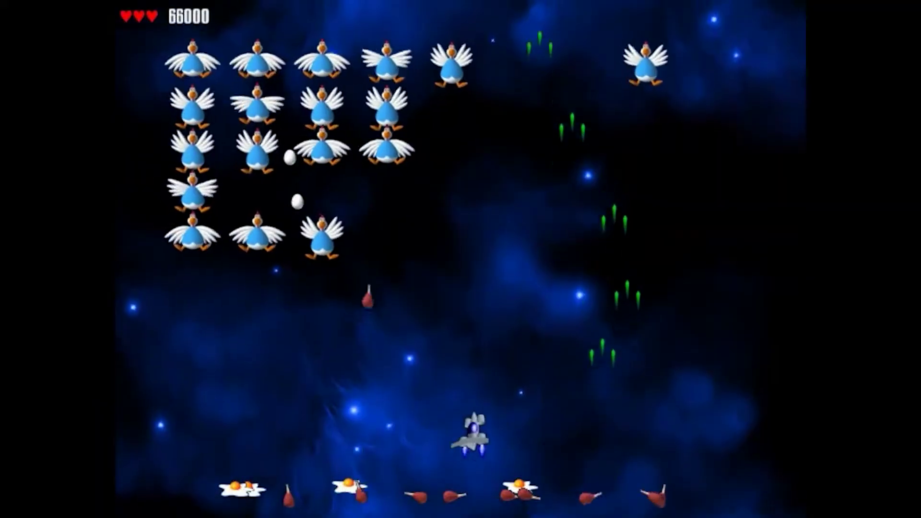
mouse_move(473, 432)
left_mouse_down()
mouse_move(391, 427)
mouse_move(555, 436)
mouse_move(384, 436)
mouse_move(533, 436)
left_mouse_up()
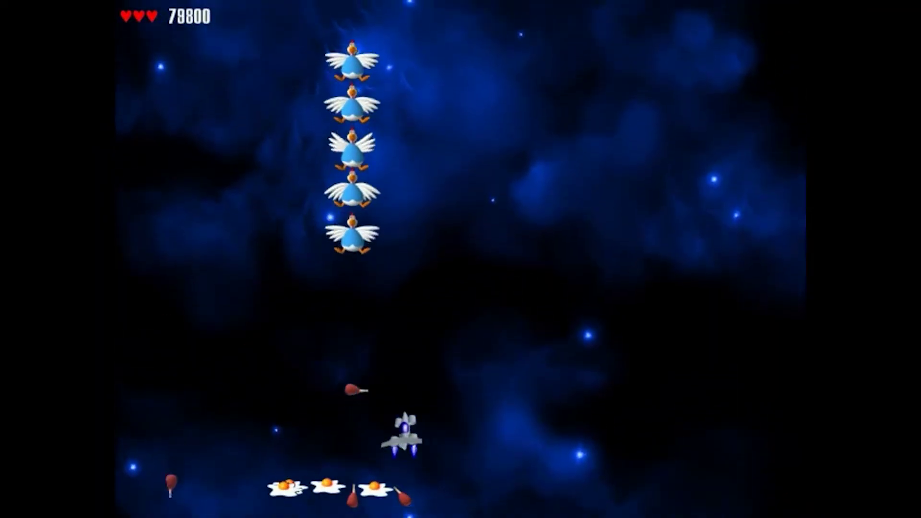
left_click_drag(401, 434, 305, 434)
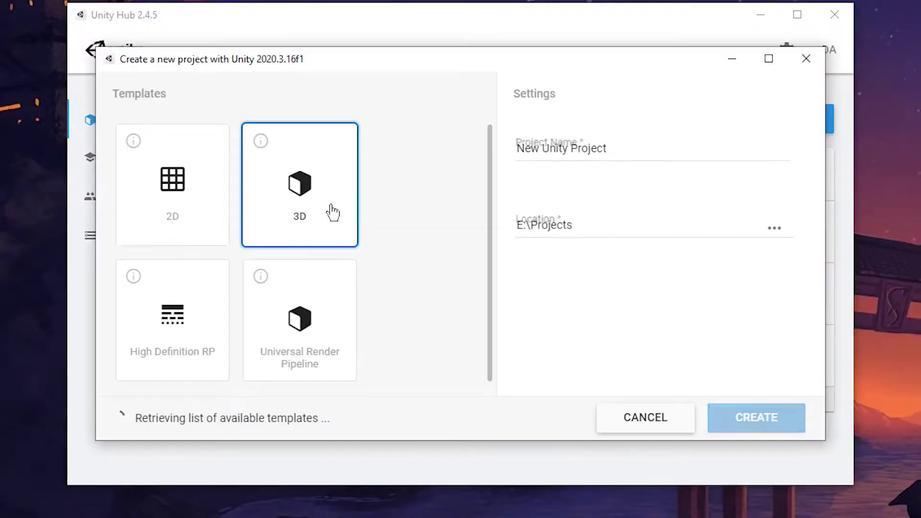
Step: Create a new project in Unity from the 3D template and place the Intergalactic Spaceship model in the scene
left_click(628, 164)
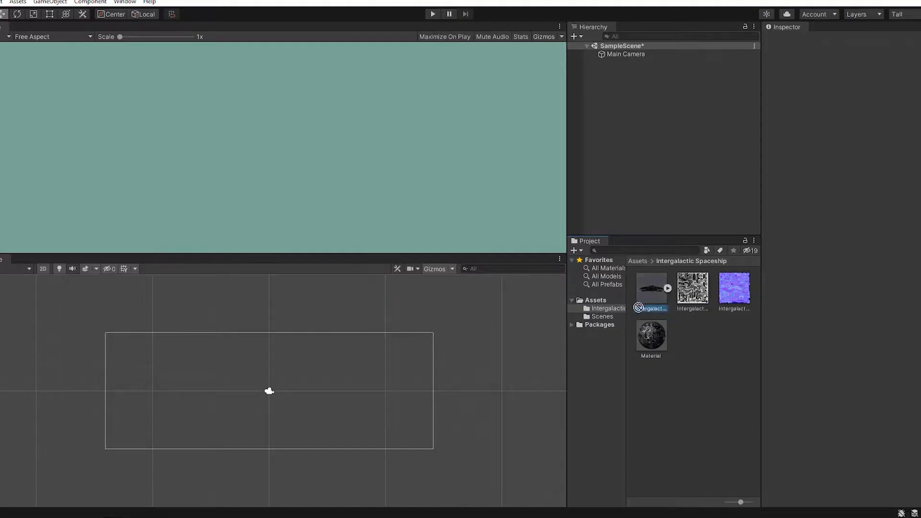
left_click_drag(638, 307, 273, 434)
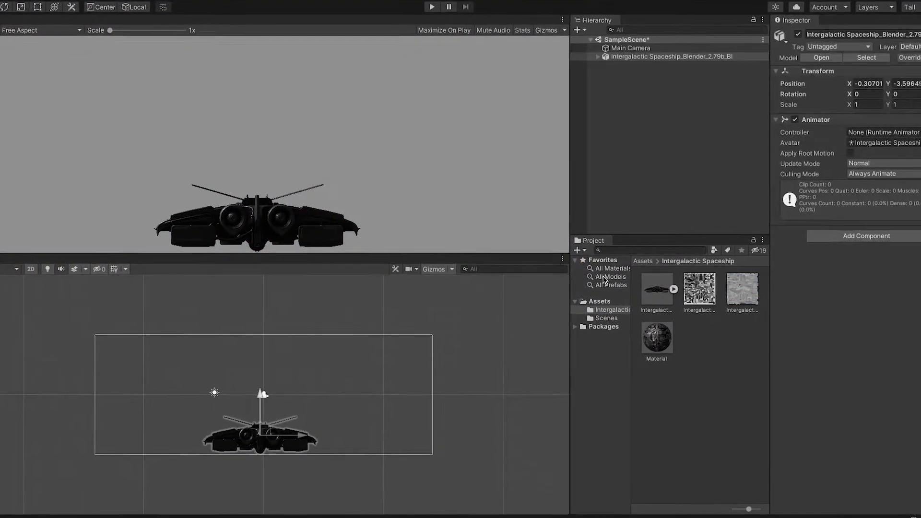
left_click(869, 94)
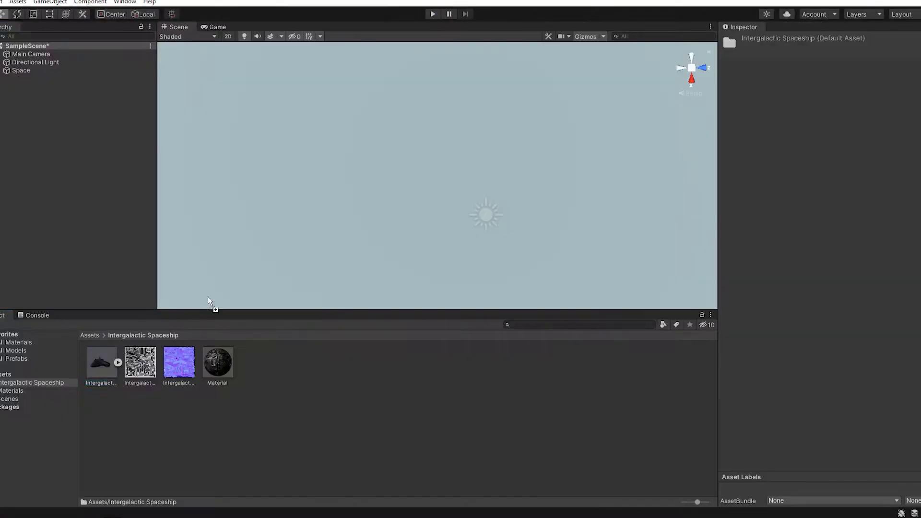
left_click_drag(208, 296, 474, 191)
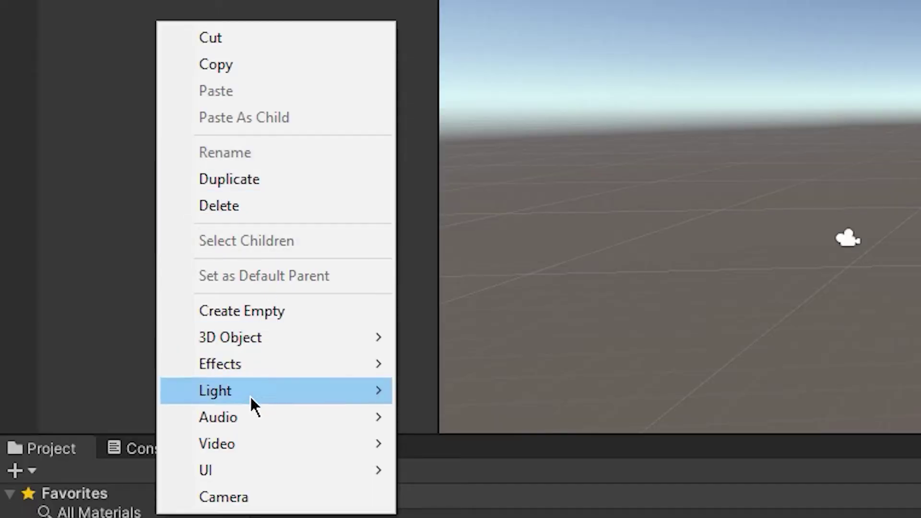
Step: Add a Quad 3D object to the scene
mouse_move(247, 341)
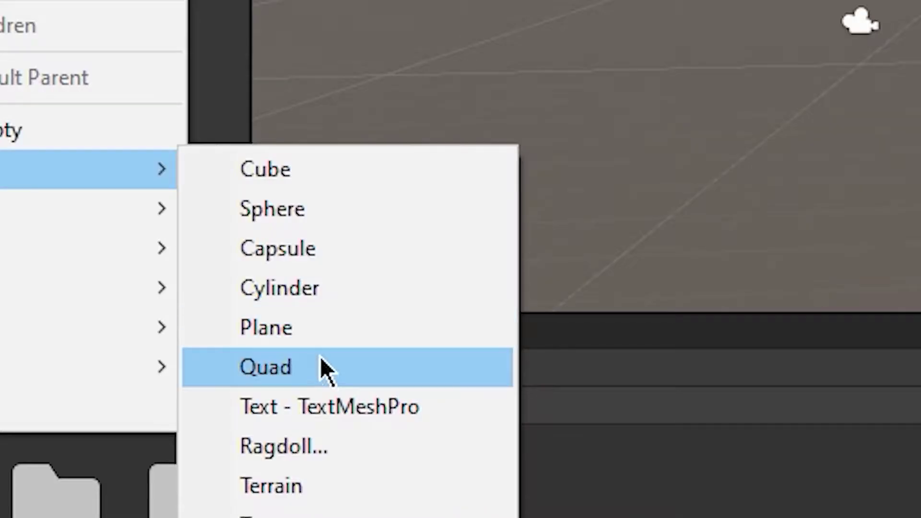
left_click(478, 444)
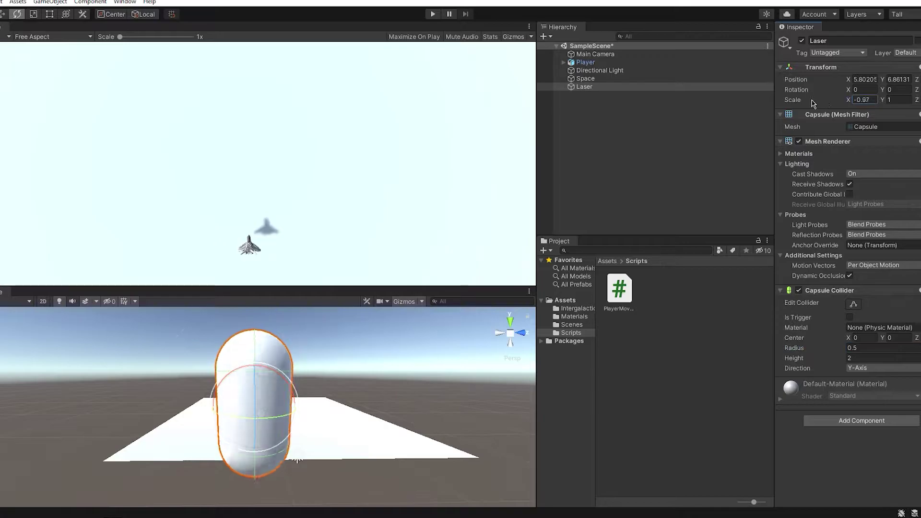
Step: Slim the Laser capsule into a thin beam by reducing its X and Z scale
left_click_drag(917, 103, 872, 102)
left_click_drag(335, 383, 159, 379, "alt")
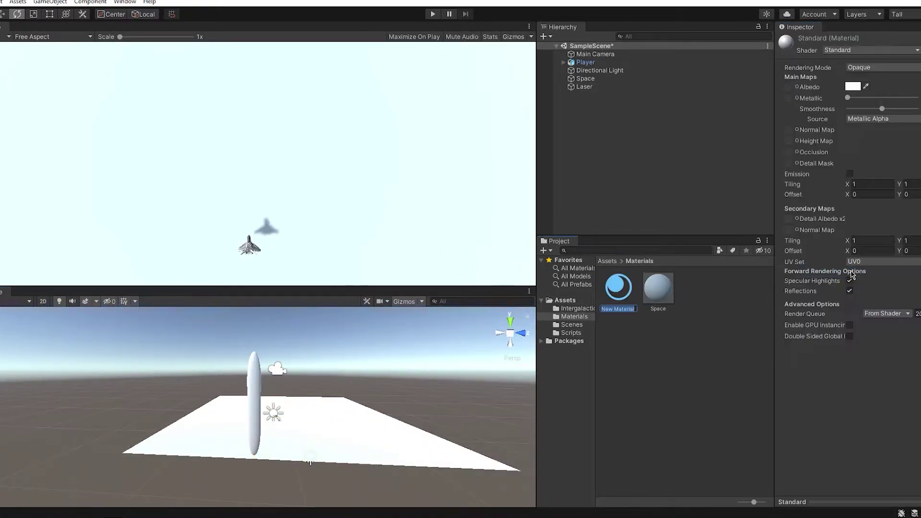
Step: Create a material named Laser with a red albedo and apply it to the Laser capsule
left_click(907, 87)
left_click(893, 175)
left_click_drag(900, 169, 906, 146)
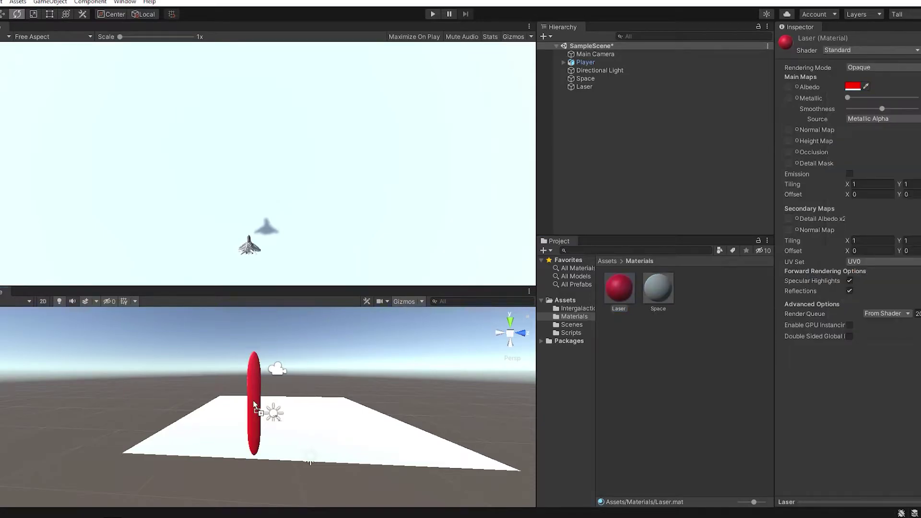
left_click_drag(288, 408, 384, 494, "alt")
left_click(253, 402)
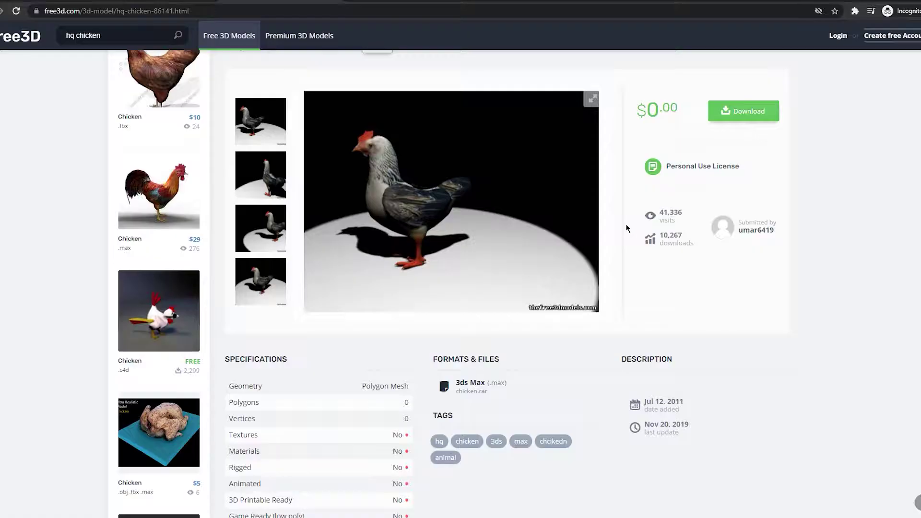
Step: In the browser, examine the HQ Chicken model page on Free3D and search Google for chicken models
scroll(622, 226, "up", 2)
left_click(281, 285)
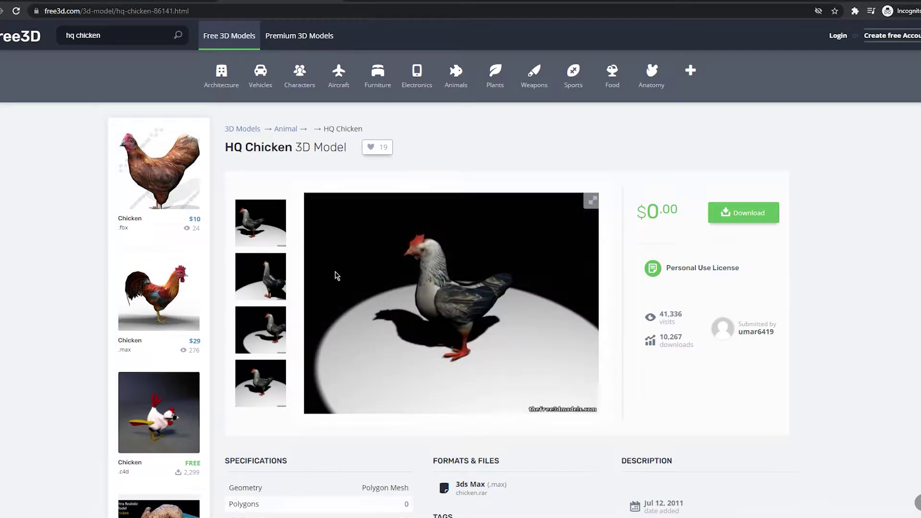
scroll(337, 276, "down", 6)
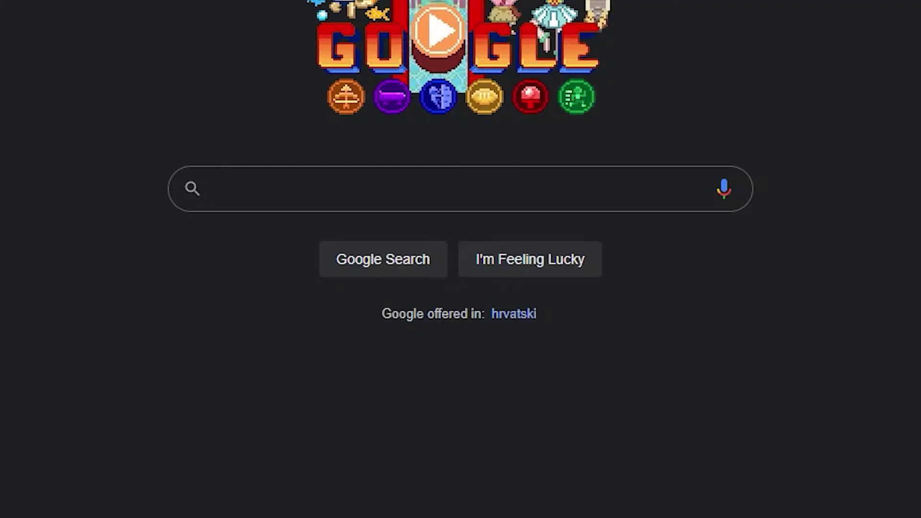
type("chicken mode")
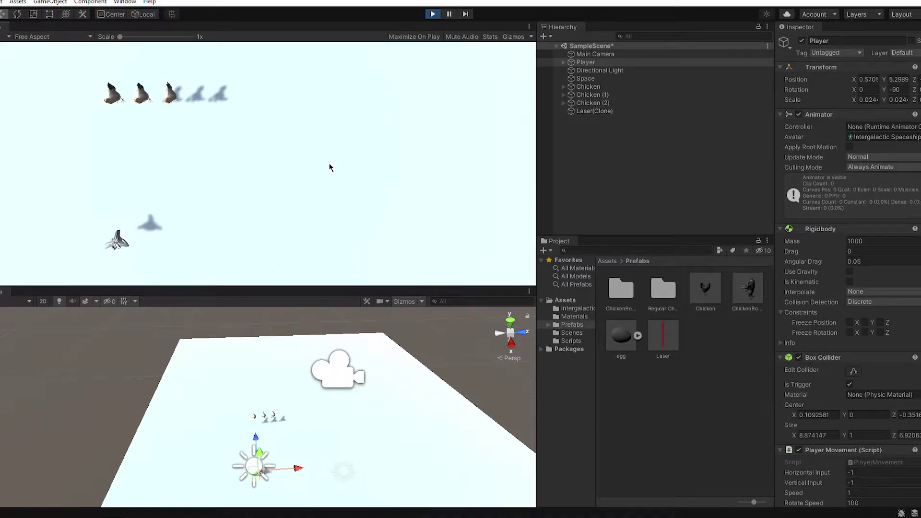
Step: Steer the ship right beneath the chickens in Unity's play mode and view the Strong Chicken model page on Sketchfab
key("Right")
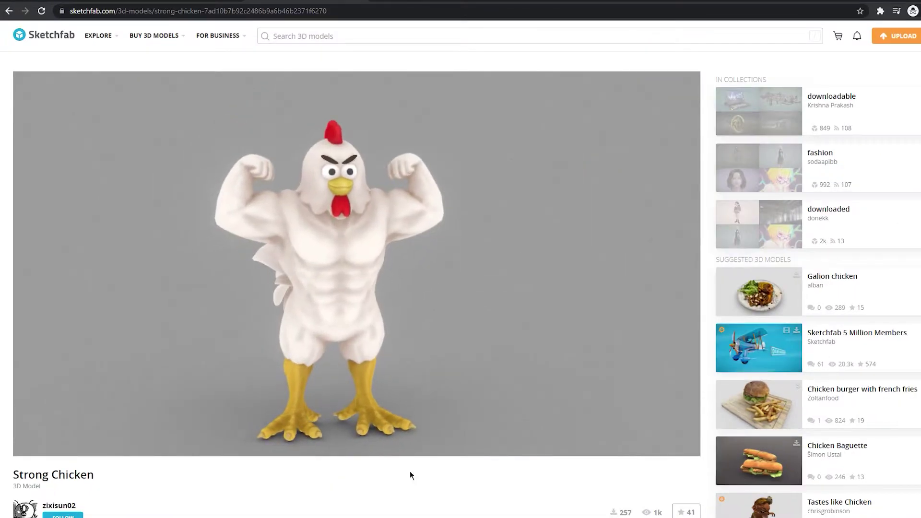
scroll(411, 475, "down", 2)
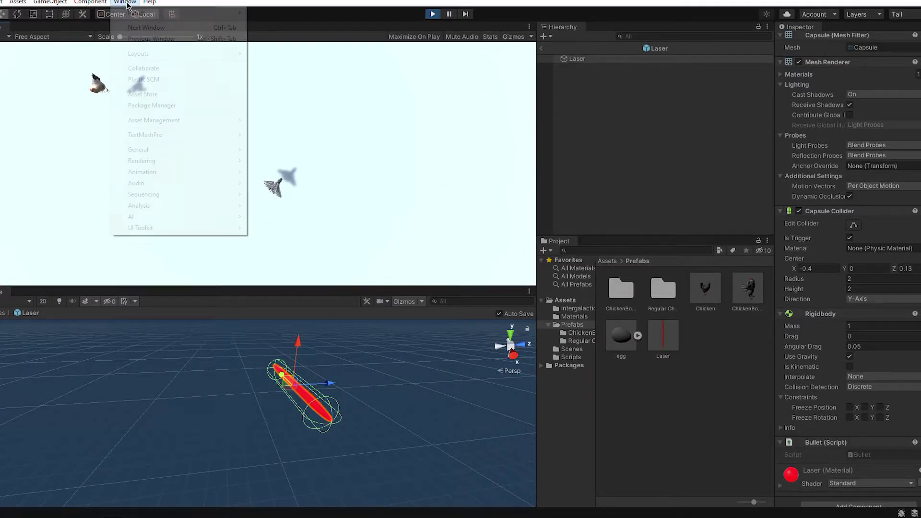
Step: Open the Console in Unity and fire lasers in play mode to check the collision output
mouse_move(157, 151)
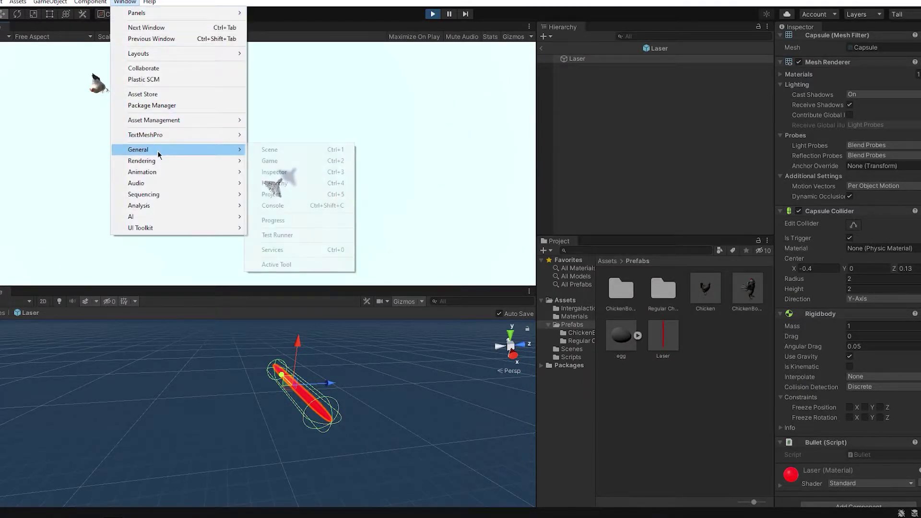
left_click(305, 206)
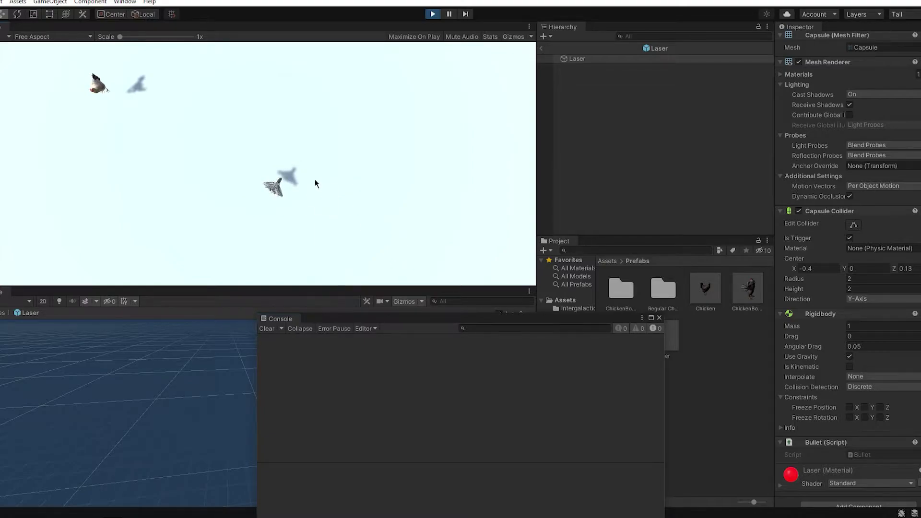
key("space")
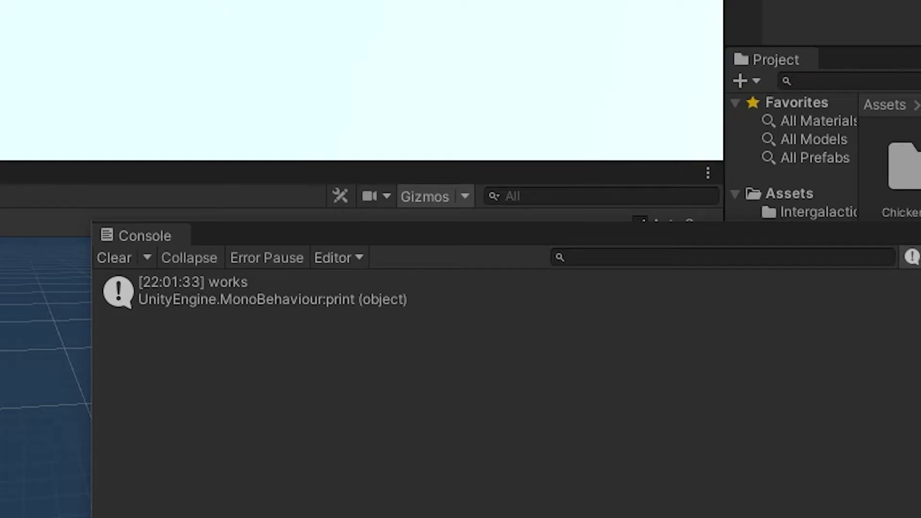
key("space")
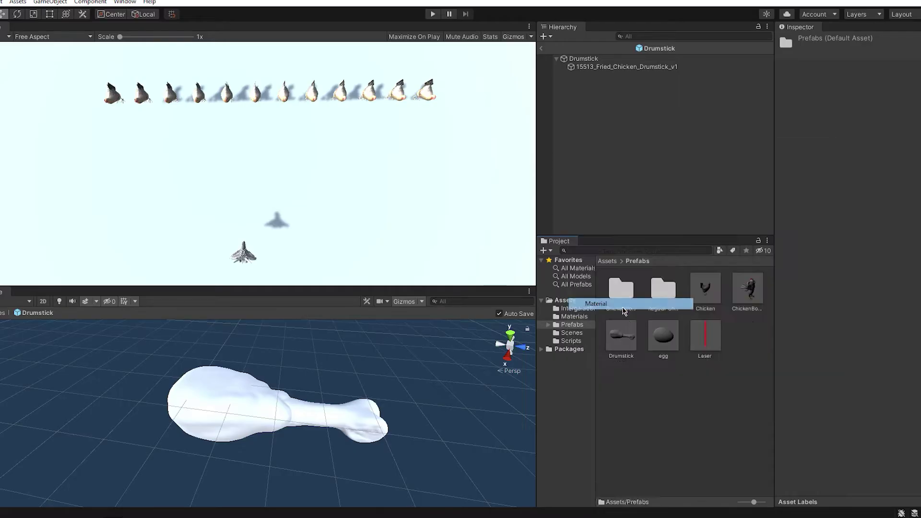
Step: Create a material named Drumstick, give it a brownish-pink albedo and apply it to the drumstick model
left_click_drag(585, 303, 622, 336)
left_click(852, 88)
left_click(904, 163)
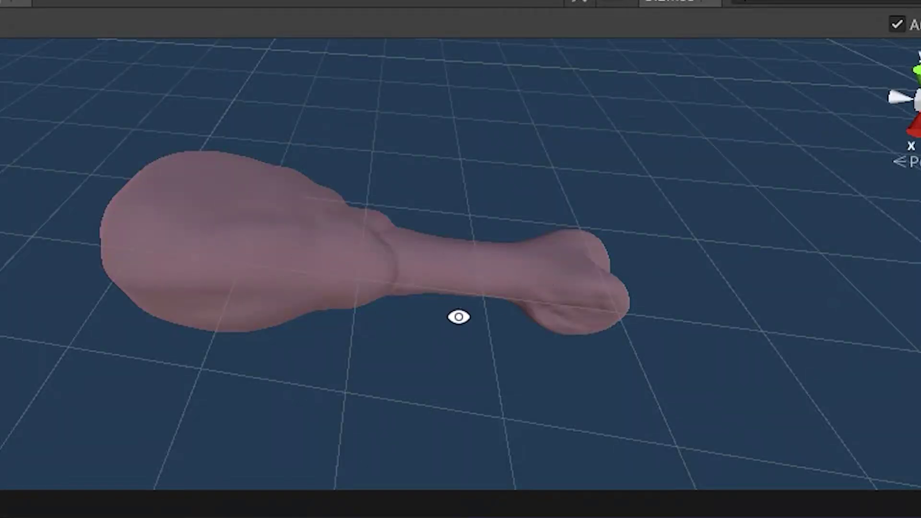
left_click_drag(307, 441, 555, 46, "alt")
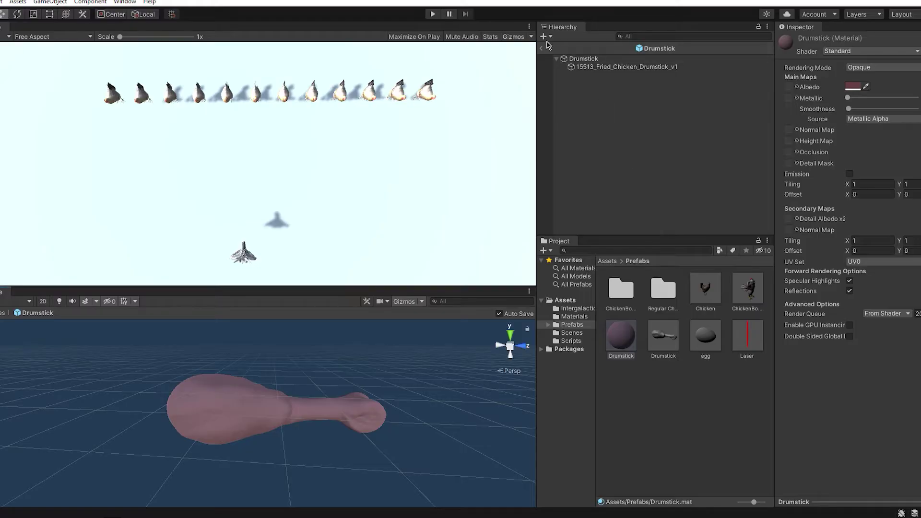
Step: Move the Drumstick material out of the Prefabs folder and reopen the Drumstick prefab for editing
left_click(542, 49)
left_click_drag(674, 302, 676, 304)
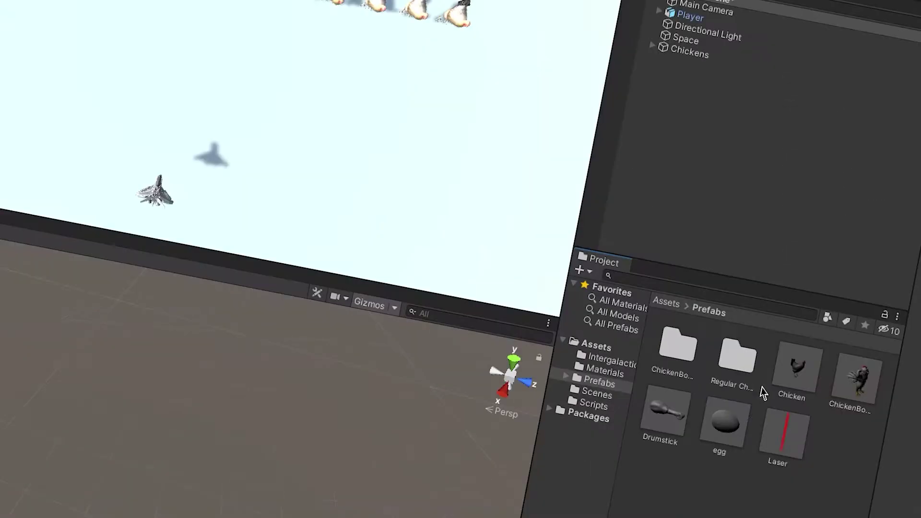
left_click(672, 424)
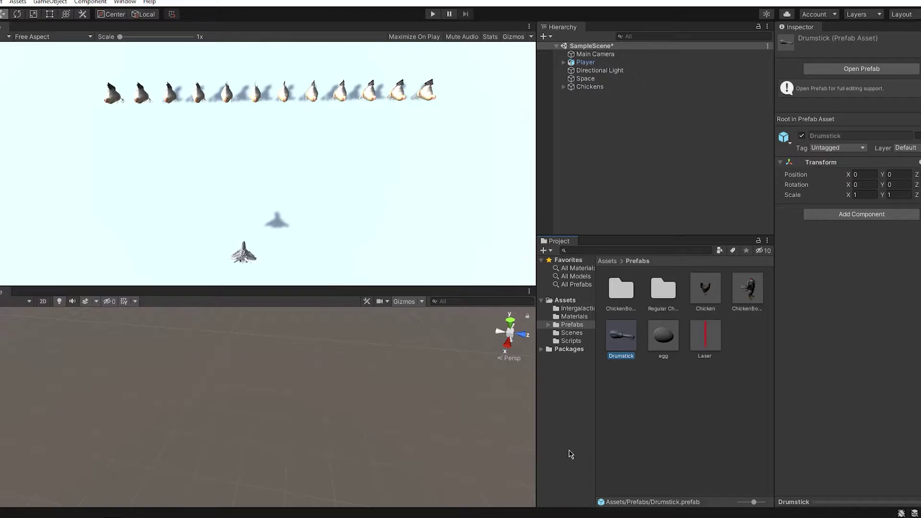
double_click(621, 338)
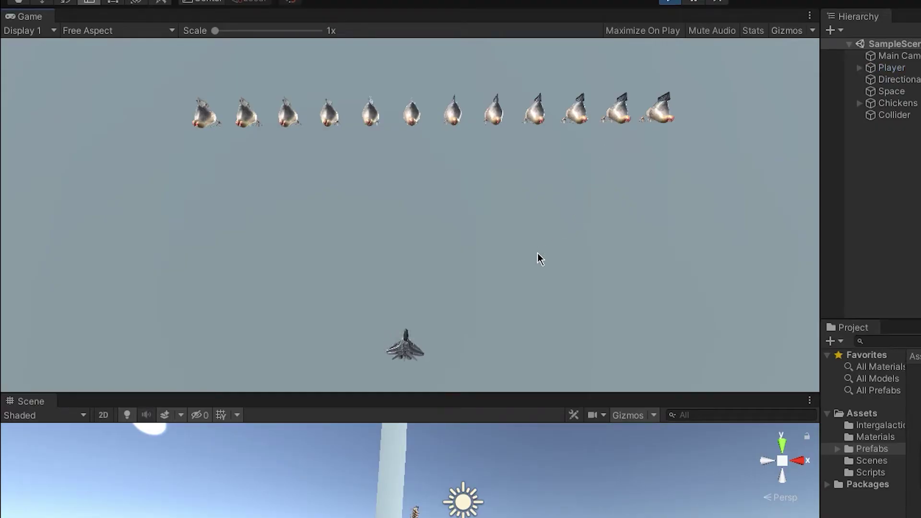
Step: Shoot chickens in play mode while steering right to check that they drop drumsticks
key("Right")
key("space")
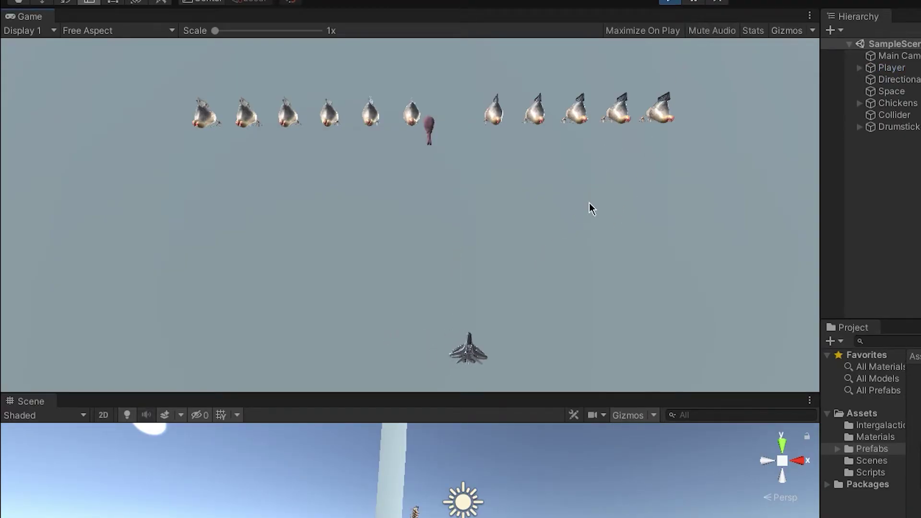
key("space")
key("Right")
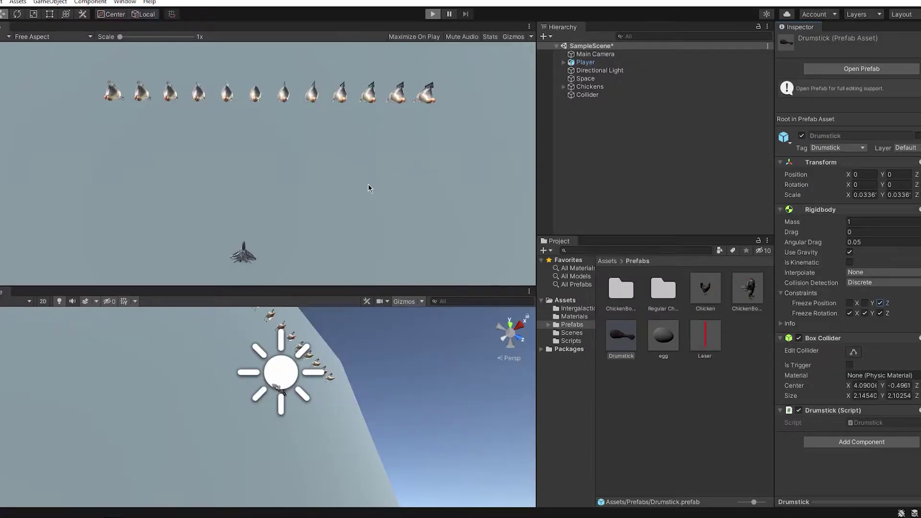
Step: Start play mode and steer the ship along the chicken row, firing lasers and catching falling drumsticks to test their collection
key("ctrl+p")
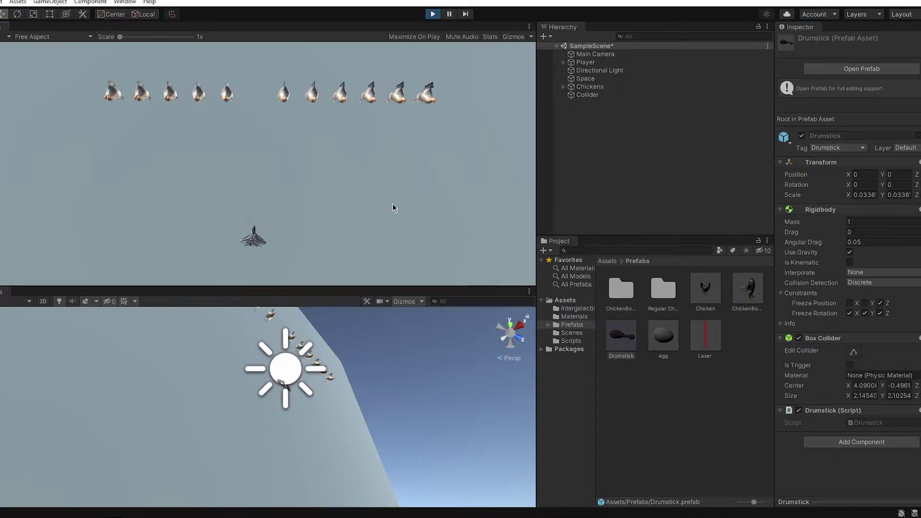
key("Right")
key("space")
key("space")
key("space")
key("Left")
key("Right")
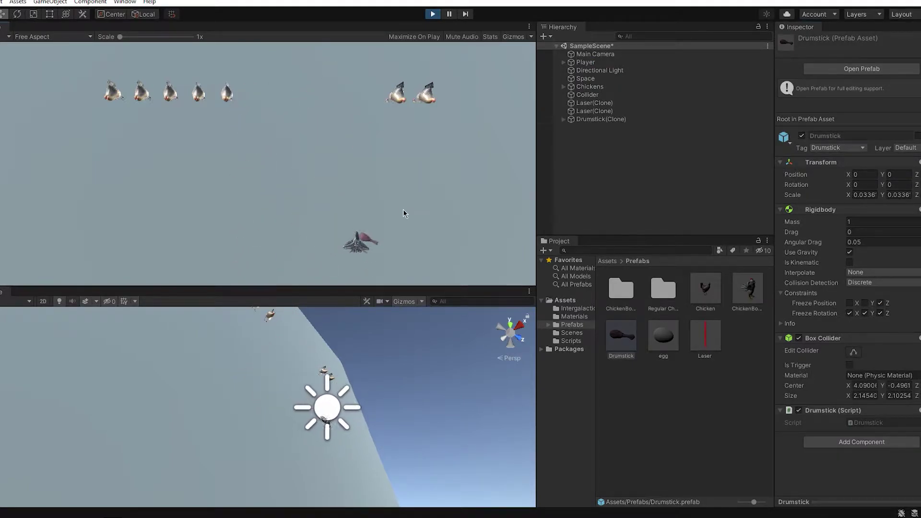
key("Up")
key("Right")
key("space")
key("Left")
key("Right")
key("Left")
key("Left")
key("space")
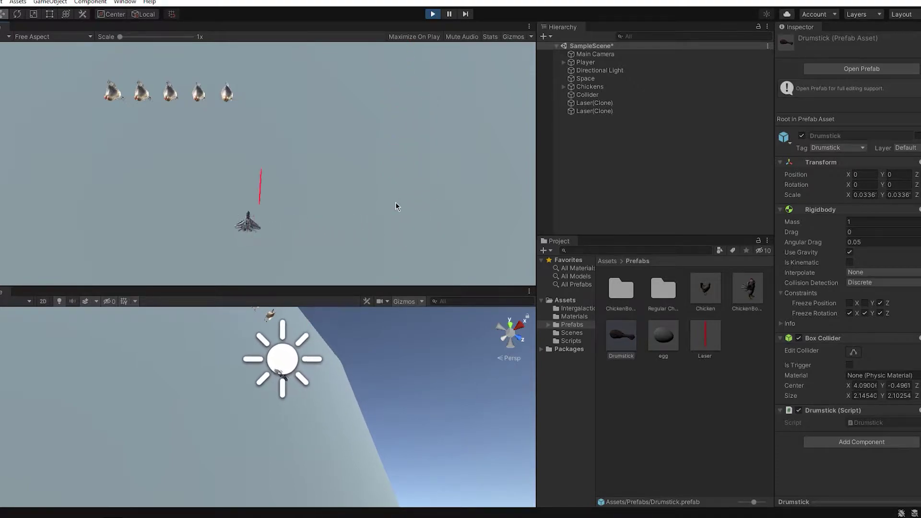
Step: Shoot the remaining chickens in play mode while steering the ship along the row
key("space")
key("space")
key("Right")
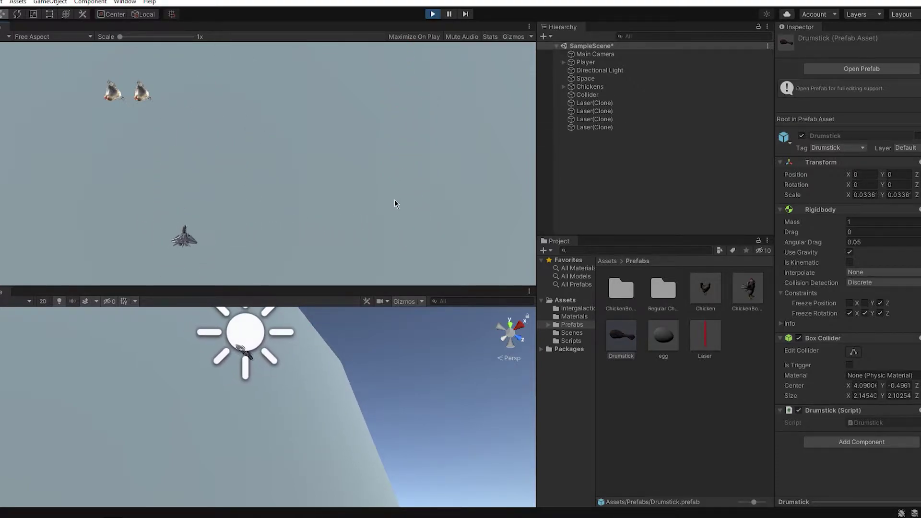
key("Left")
key("space")
key("space")
key("Right")
key("Up")
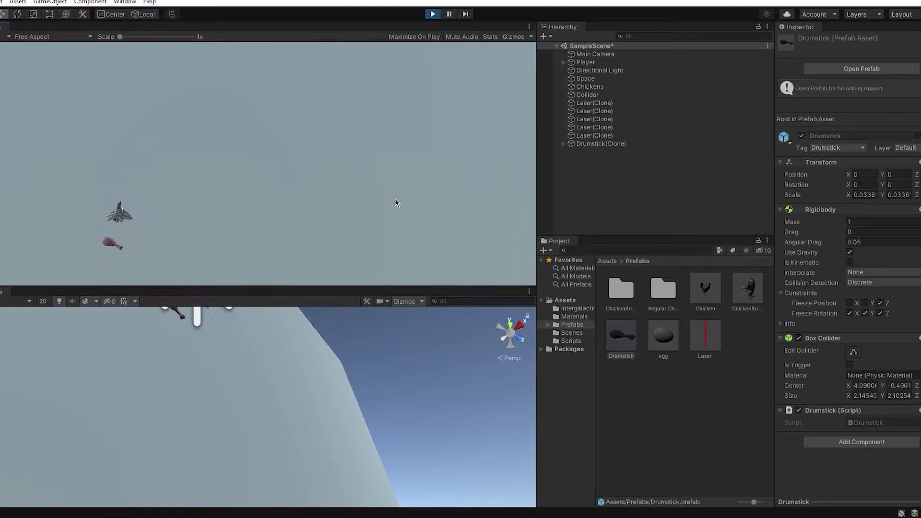
Step: Steer the ship into the falling drumstick to test its collection, and stop play mode
key("Down")
key("Left")
key("Right")
key("Up")
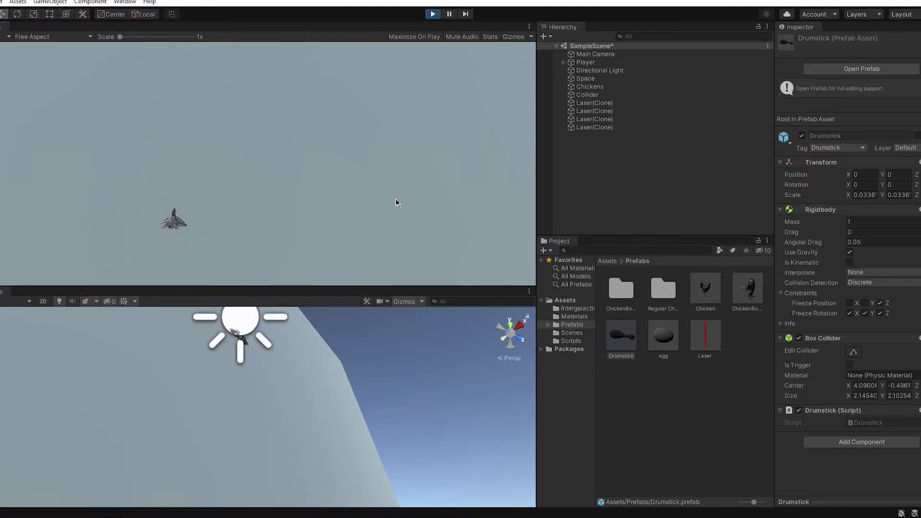
key("Right")
left_click(432, 14)
Step: Assign the egg prefab to the Egg field of the Chicken prefab's Egg Spawner script and return to the scene
left_click(705, 288)
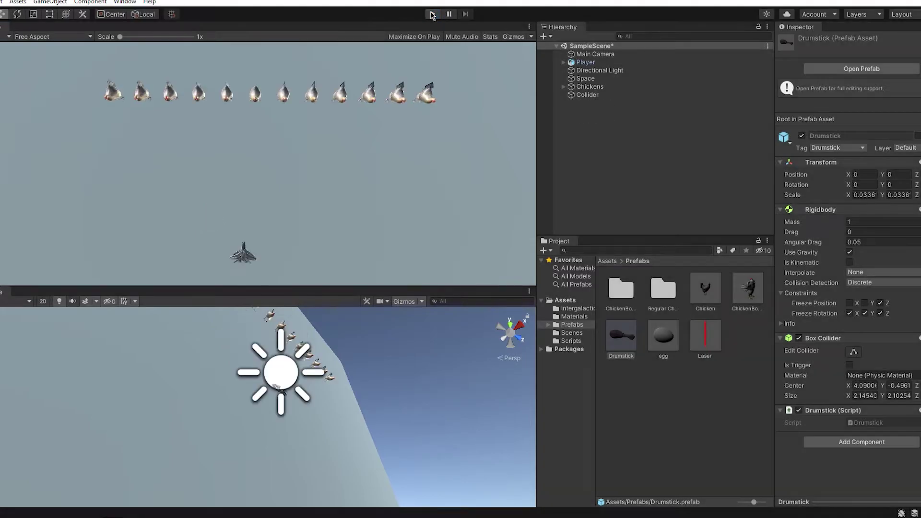
double_click(705, 288)
left_click_drag(663, 336, 861, 377)
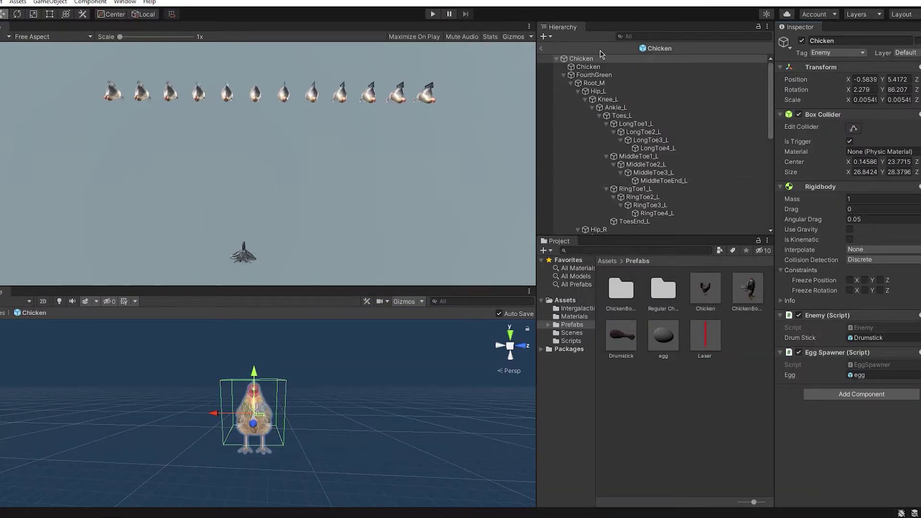
left_click(541, 48)
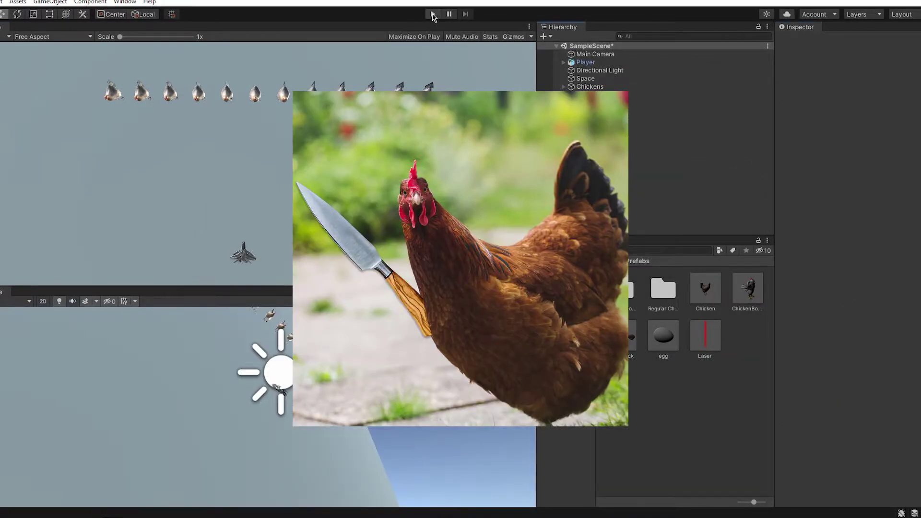
Step: Run the game to test egg spawning while steering the ship, and look through the egg prefab's components
left_click(432, 14)
key("Right")
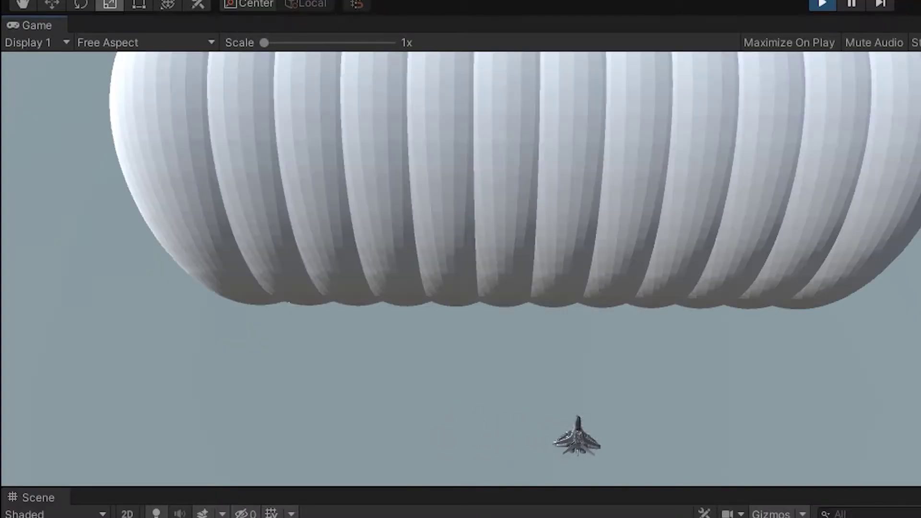
key("Left")
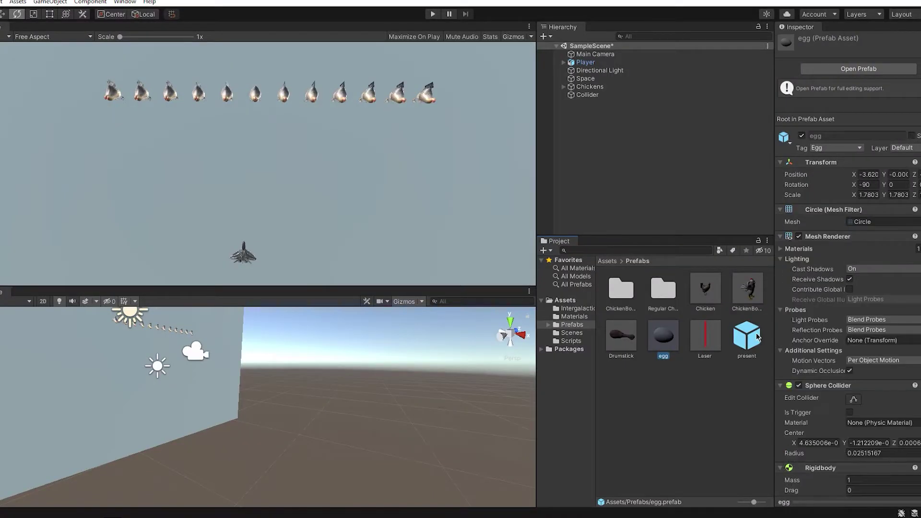
scroll(820, 345, "down", 3)
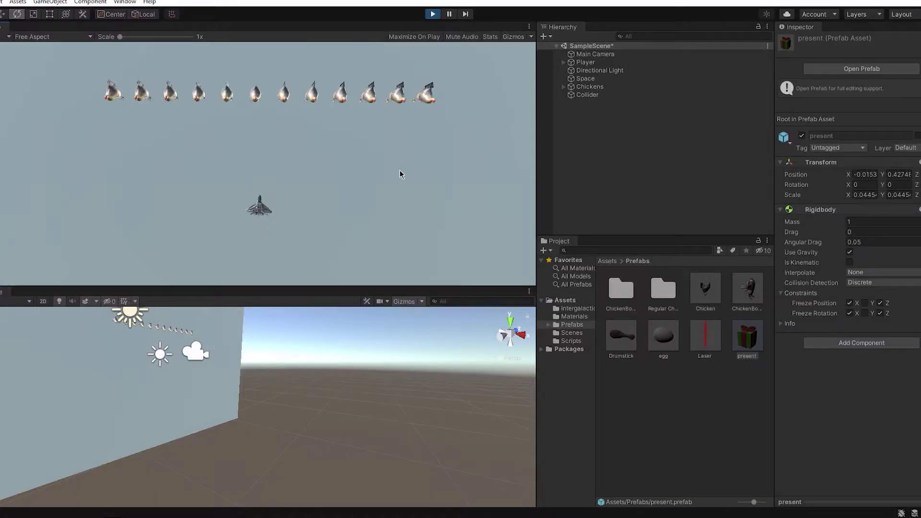
Step: Steer the ship back and forth in play mode to observe the eggs dropped by the chickens
key("Right")
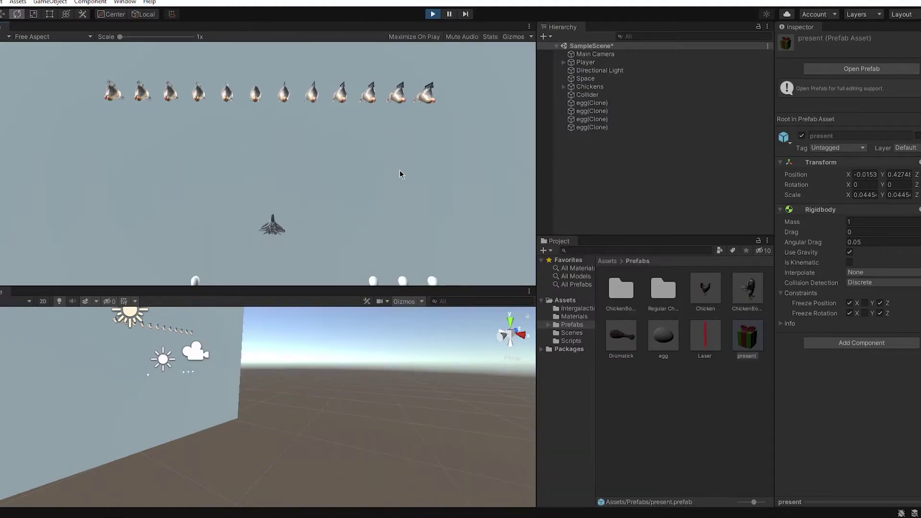
key("Right")
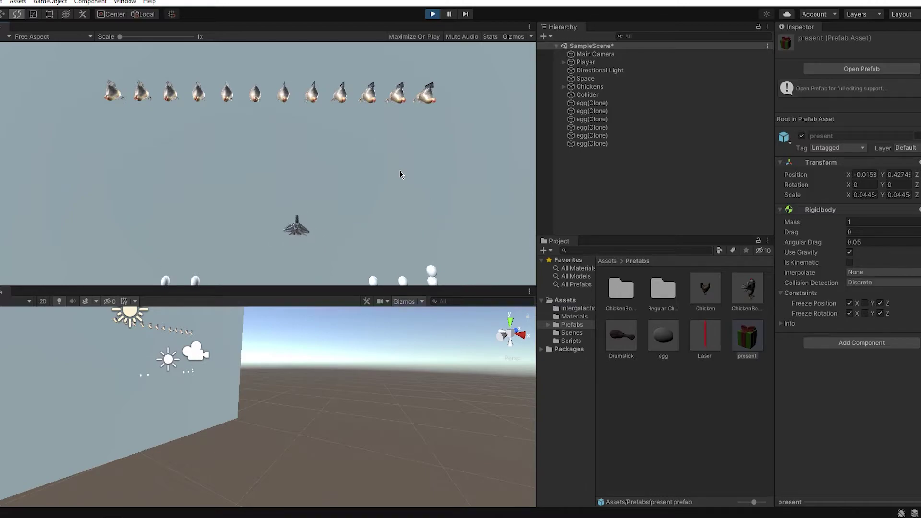
key("Left")
key("Right")
key("Left")
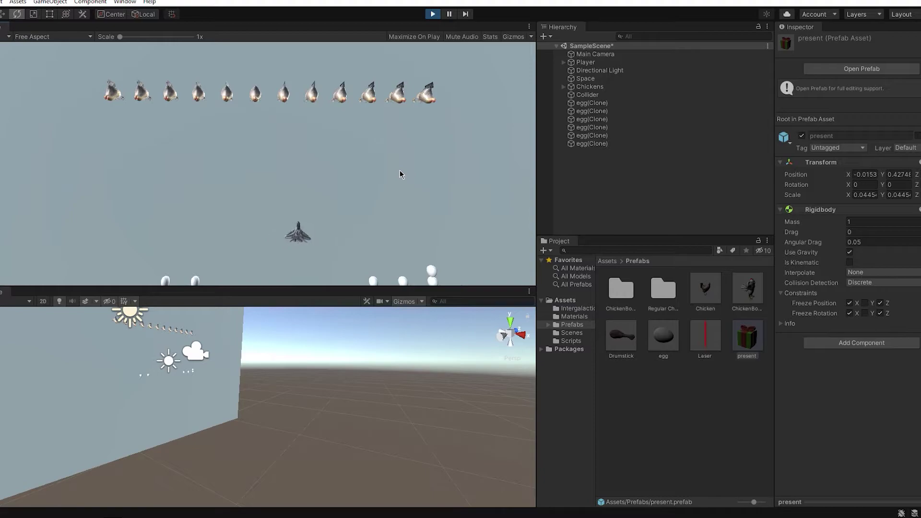
key("Left")
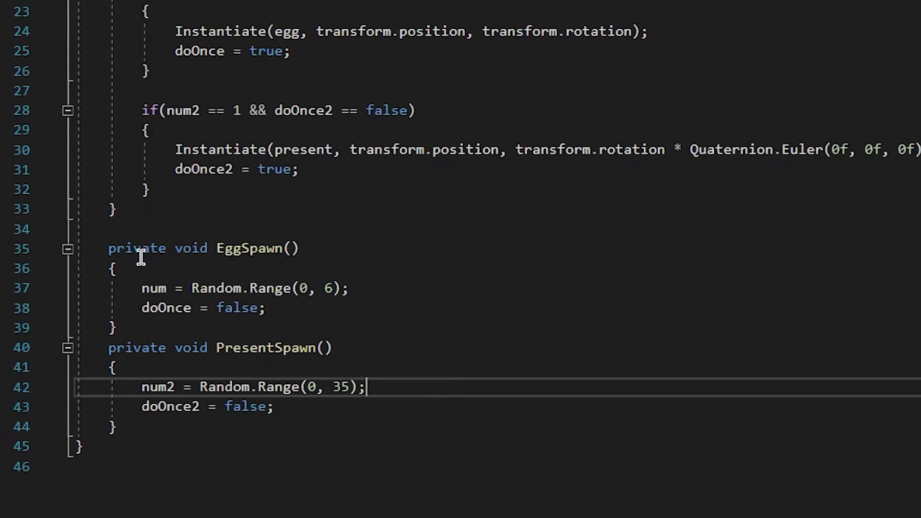
Step: Examine the EggSpawn method and the Update condition that instantiates the egg in the EggSpawner script
left_click_drag(108, 249, 298, 269)
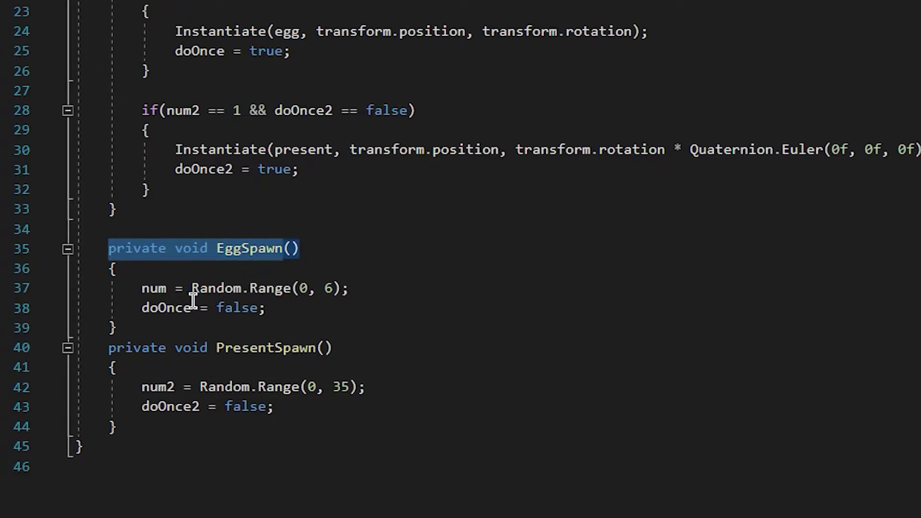
left_click_drag(153, 305, 299, 309)
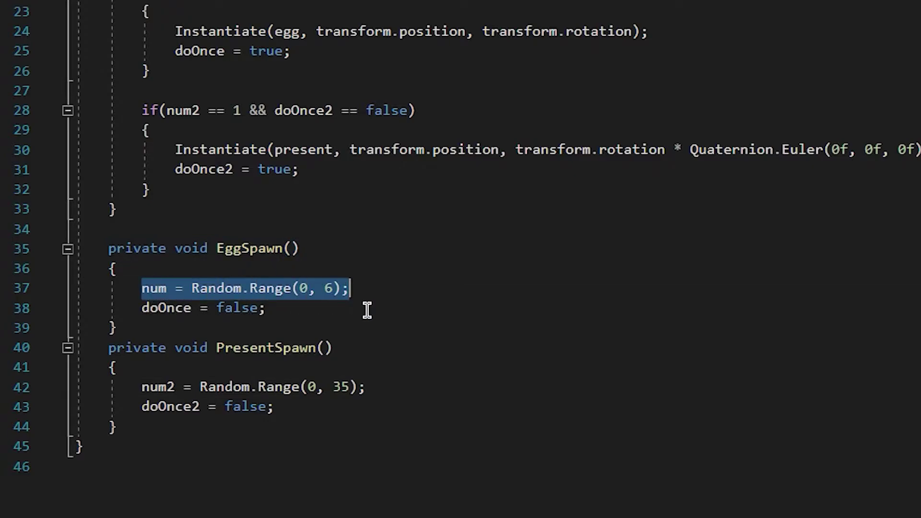
scroll(143, 331, "up", 3)
left_click_drag(124, 185, 432, 208)
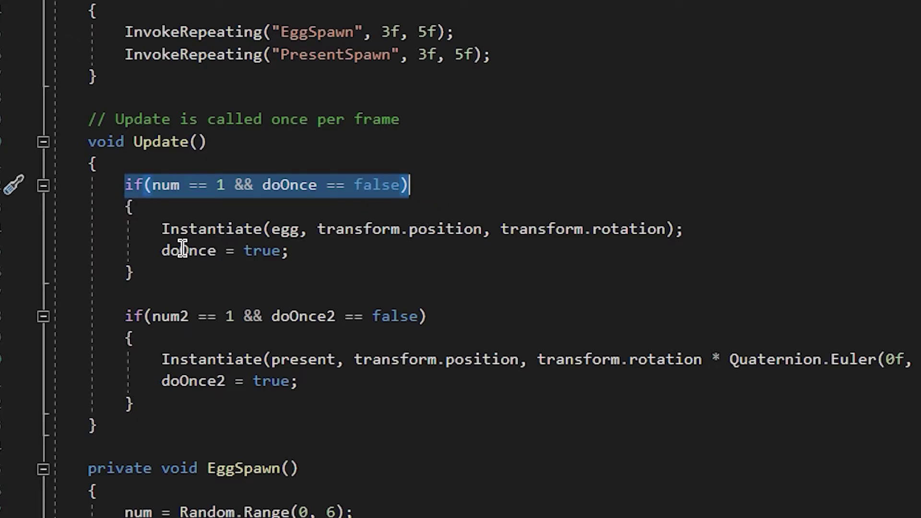
left_click_drag(162, 229, 702, 251)
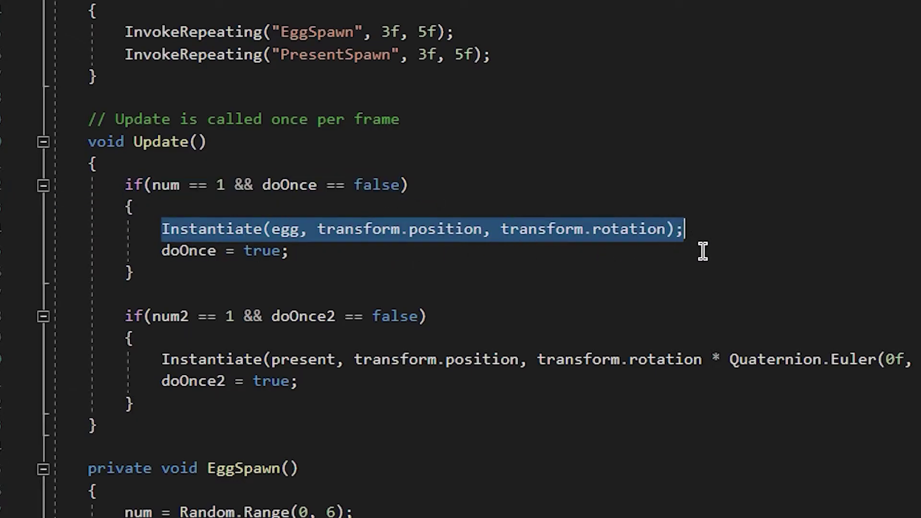
left_click_drag(162, 250, 317, 263)
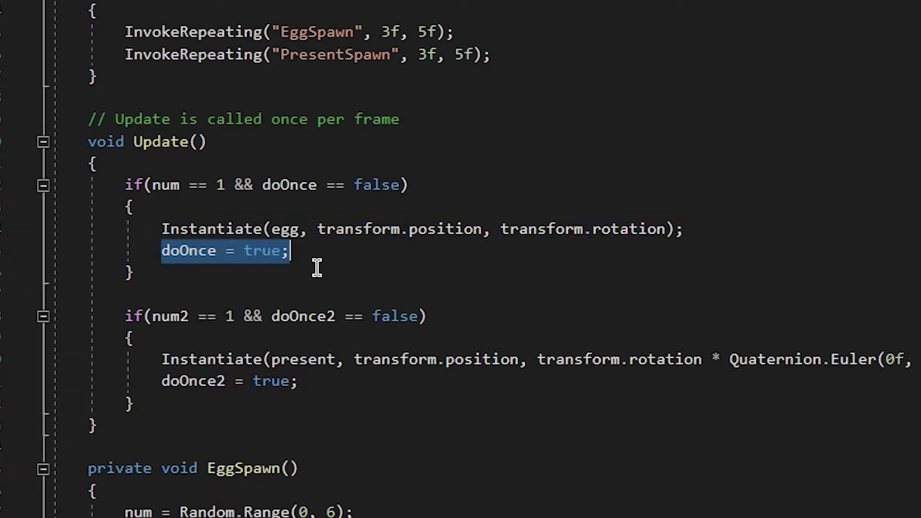
Step: Examine the Update condition that instantiates the present and the InvokeRepeating calls in Start
left_click_drag(126, 315, 400, 334)
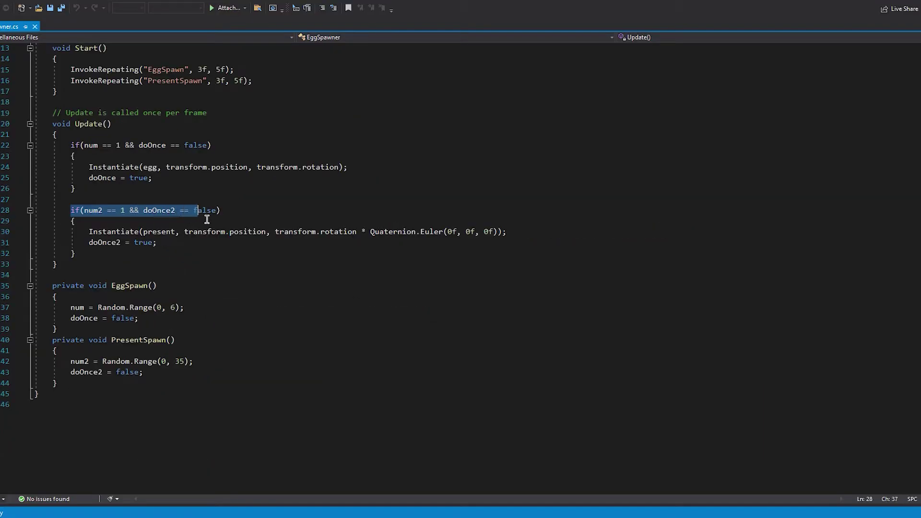
left_click_drag(89, 232, 403, 237)
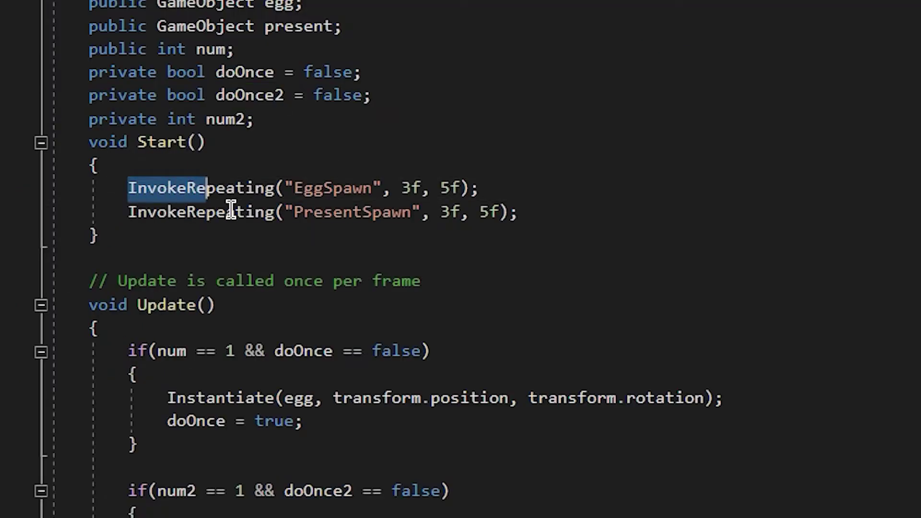
left_click_drag(230, 209, 507, 210)
left_click_drag(135, 234, 507, 235)
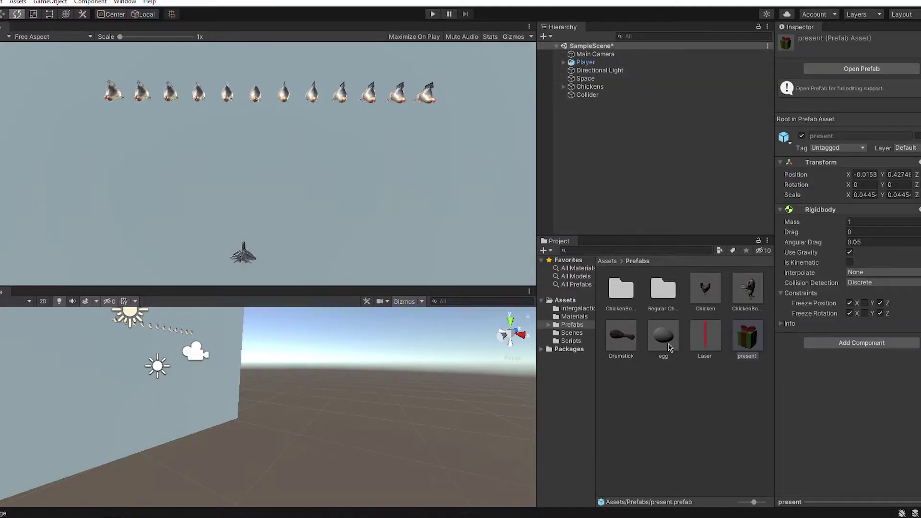
Step: Check the egg prefab's collider, open the present prefab for editing and add a Box Collider to it
scroll(847, 324, "down", 3)
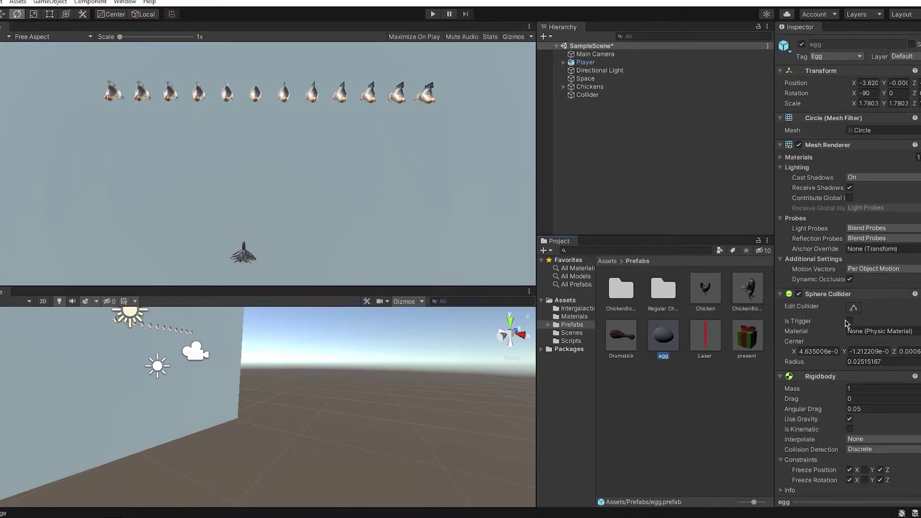
left_click(746, 339)
double_click(754, 337)
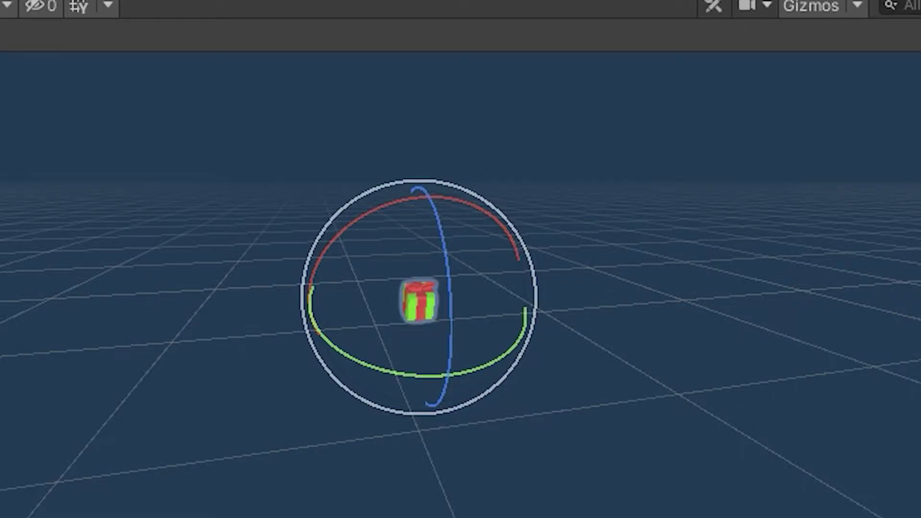
left_click(844, 247)
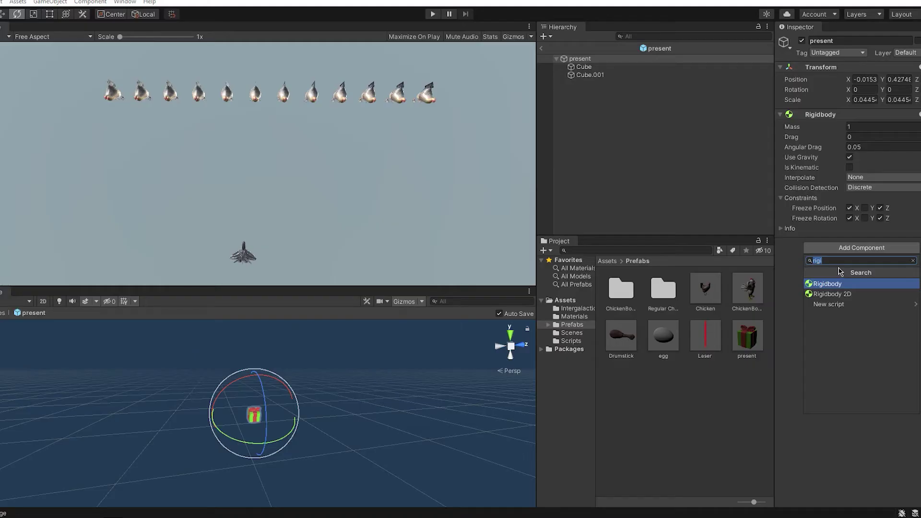
type("box")
left_click(833, 284)
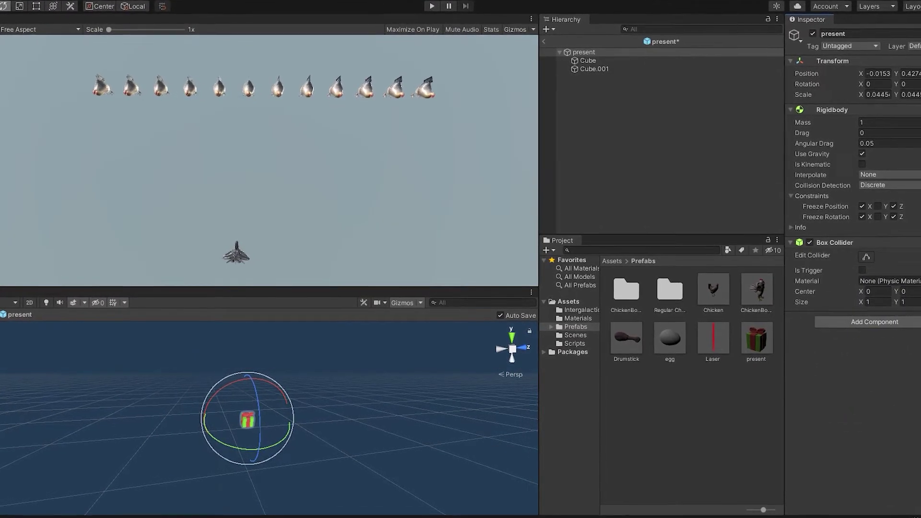
left_click_drag(247, 449, 250, 409)
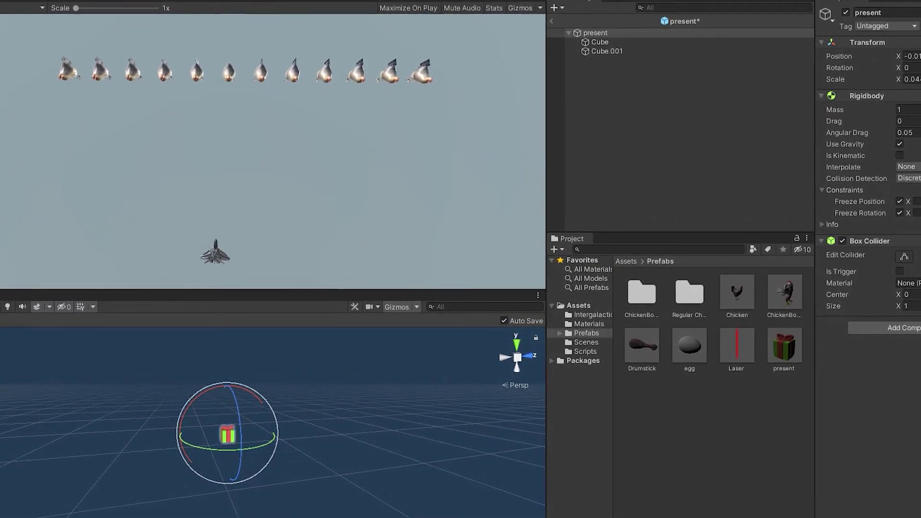
scroll(240, 451, "up", 5)
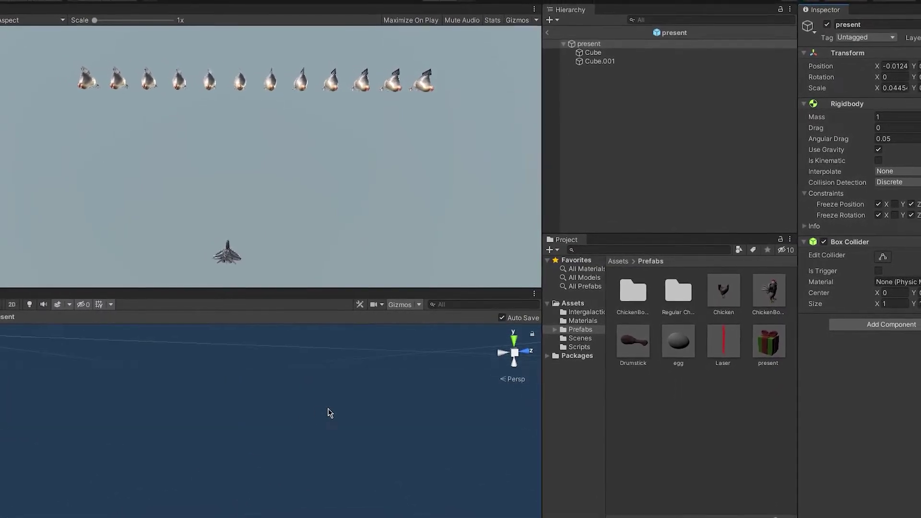
scroll(329, 412, "down", 5)
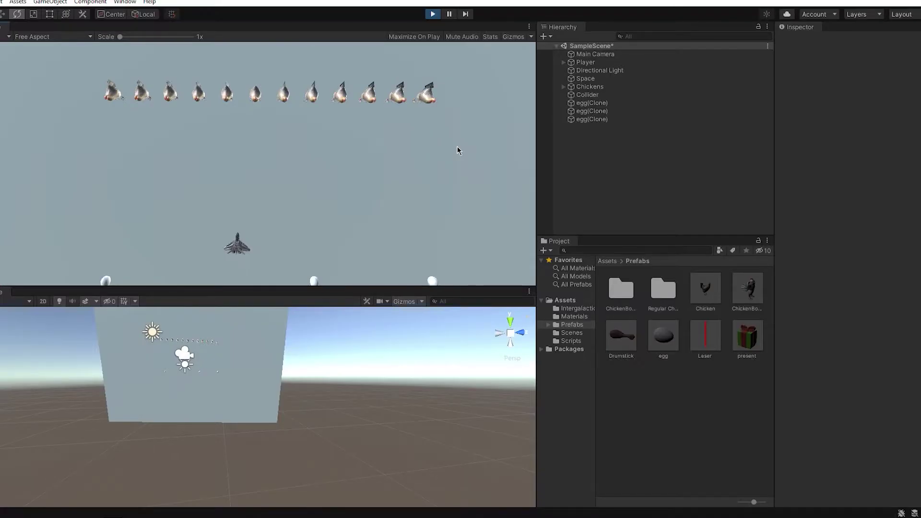
Step: Steer the ship up against the present in play mode to test their collision, and stop the game
key("Left")
key("Up")
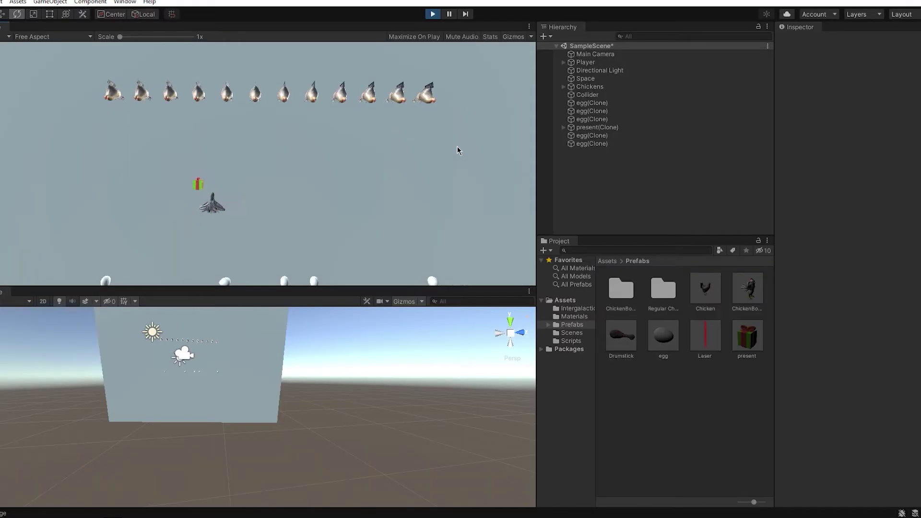
key("Up")
key("Right")
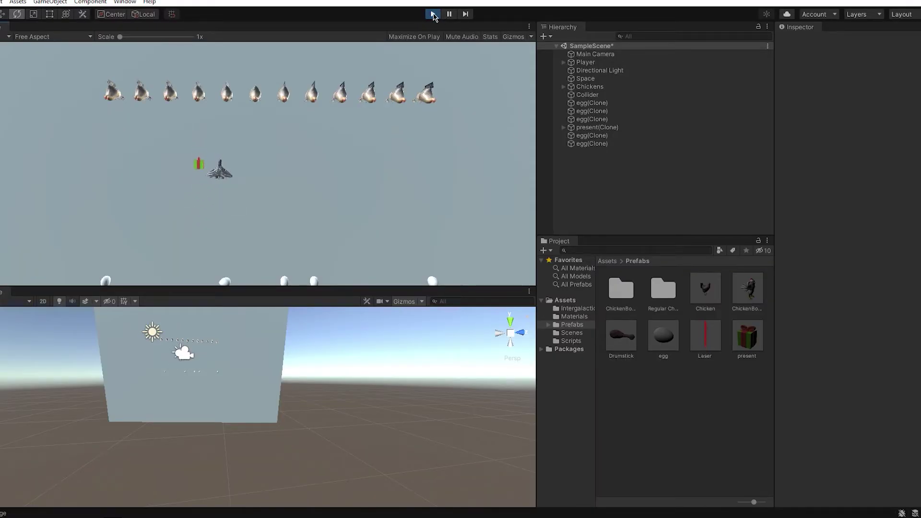
left_click(433, 14)
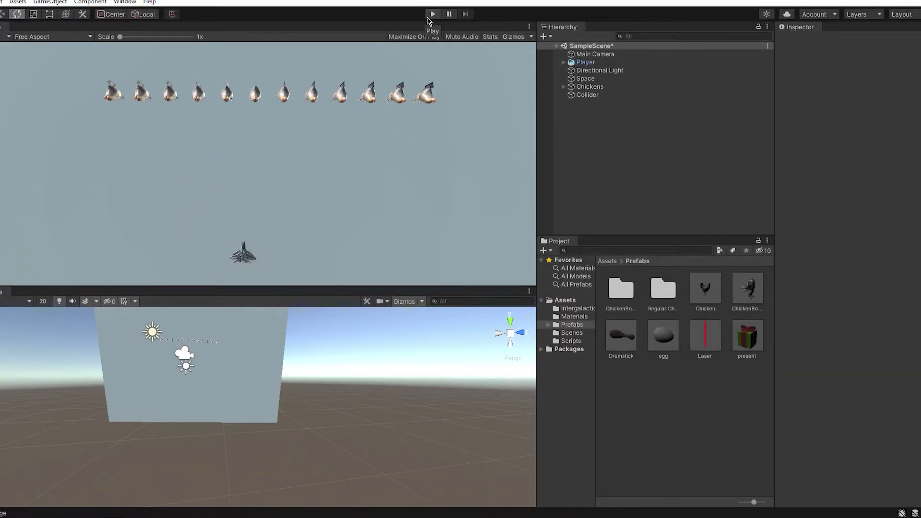
Step: Run the game again to observe the falling eggs, stop it and compare the egg and present prefabs' components
left_click(432, 15)
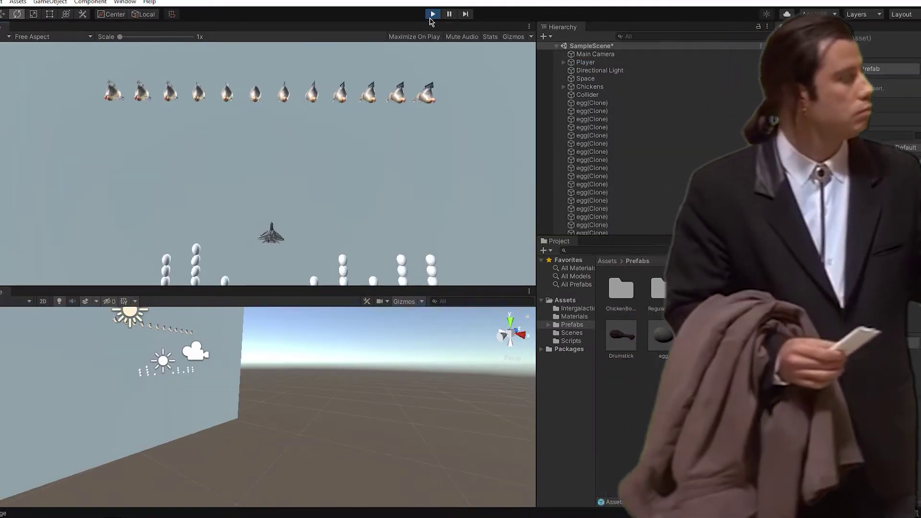
left_click(433, 16)
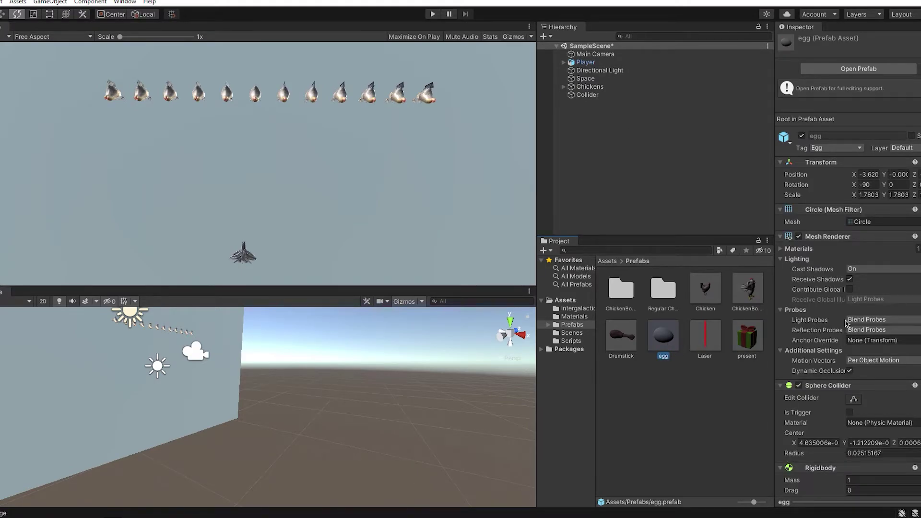
scroll(845, 324, "down", 3)
left_click(746, 339)
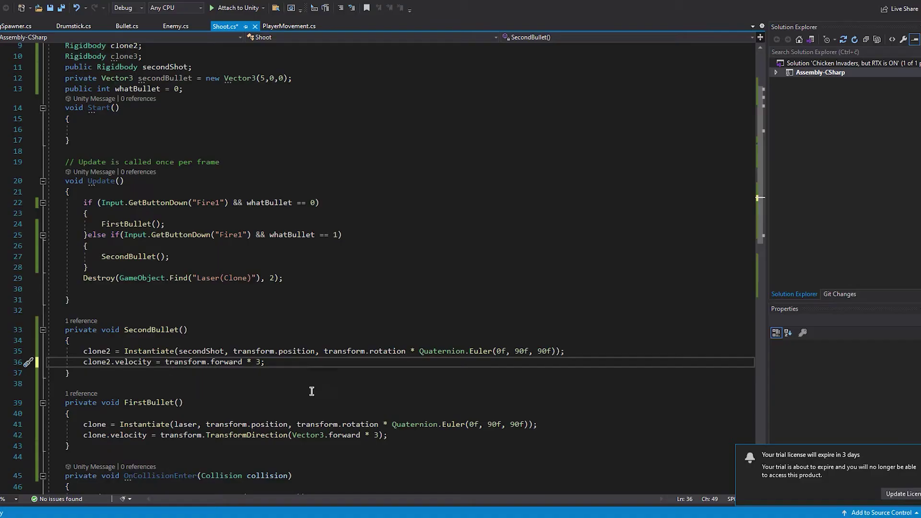
Step: Save the Shoot script with its SecondBullet changes
key("ctrl+s")
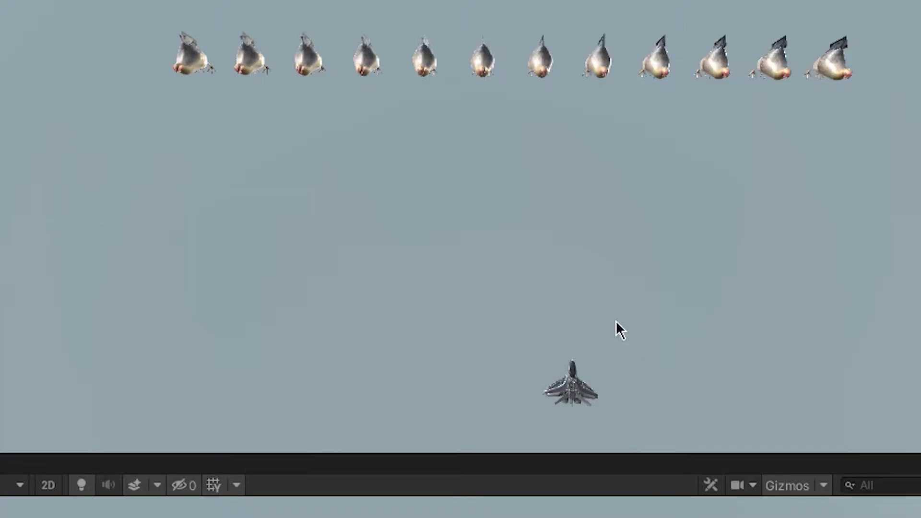
Step: Fire the double-laser shots in play mode and steer the ship sideways to check how the bullets behave
key("space")
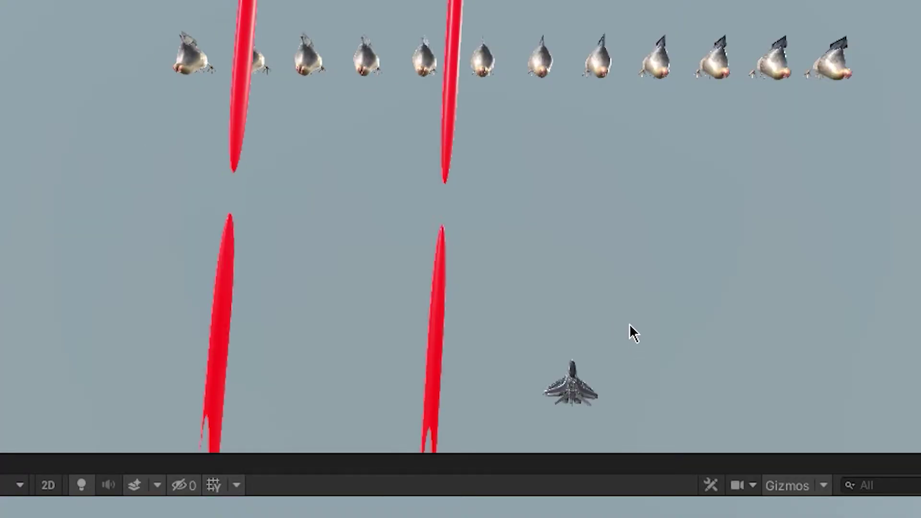
key("space")
key("space")
key("space")
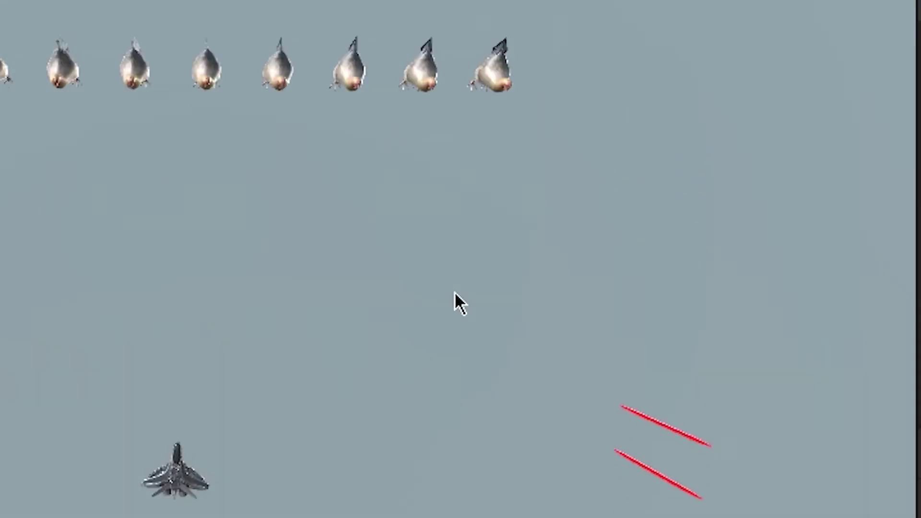
key("Right")
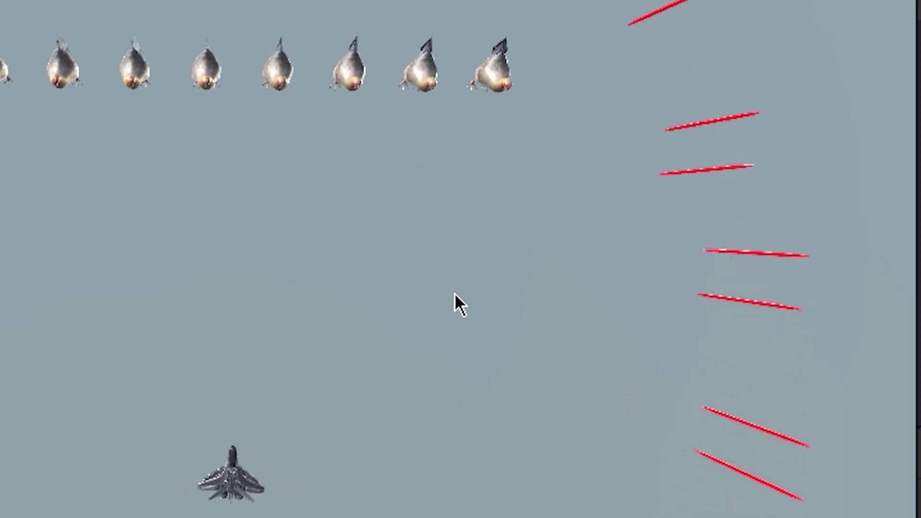
key("Left")
key("Right")
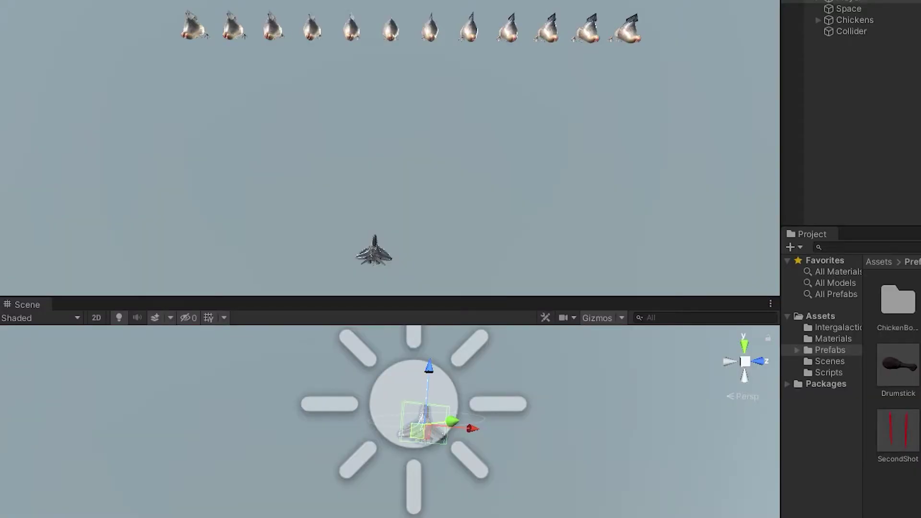
Step: Set What Bullet to 1 on the player's Shoot script and fire the second shot at the chickens
left_click(873, 499)
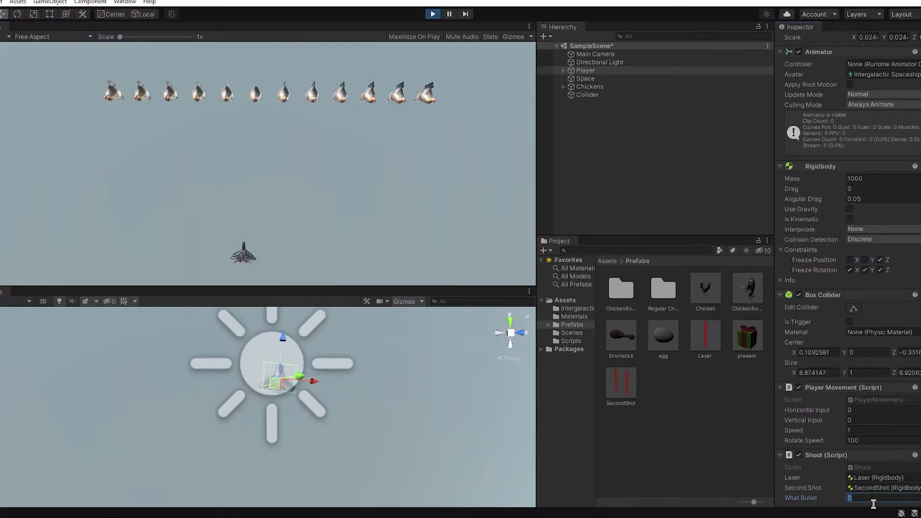
left_click(399, 206)
key("Left")
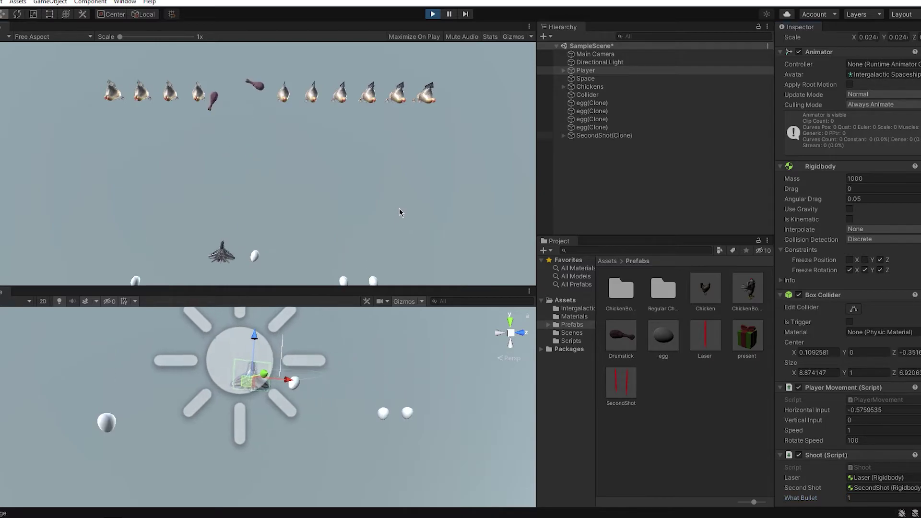
key("space")
key("space")
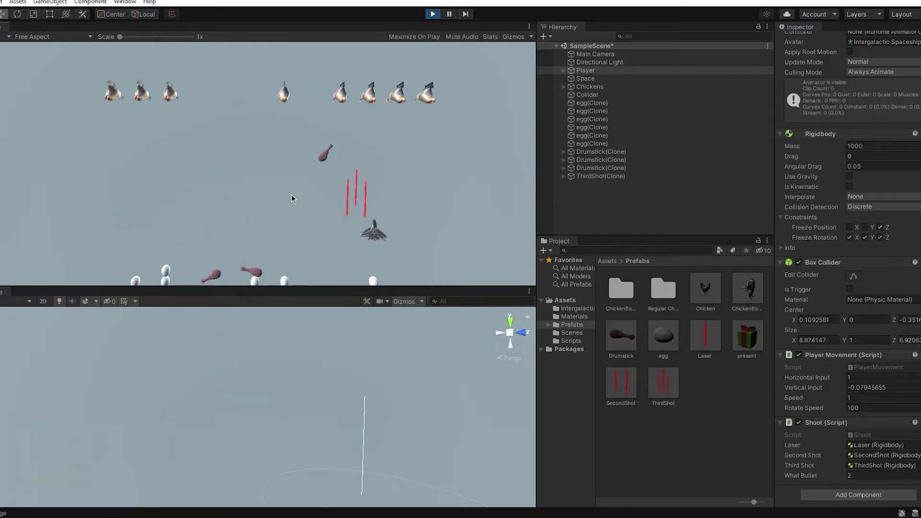
Step: Steer the ship under the chicken row and fire the triple-laser ThirdShot to test it
key("Right")
key("Left")
key("space")
key("space")
key("space")
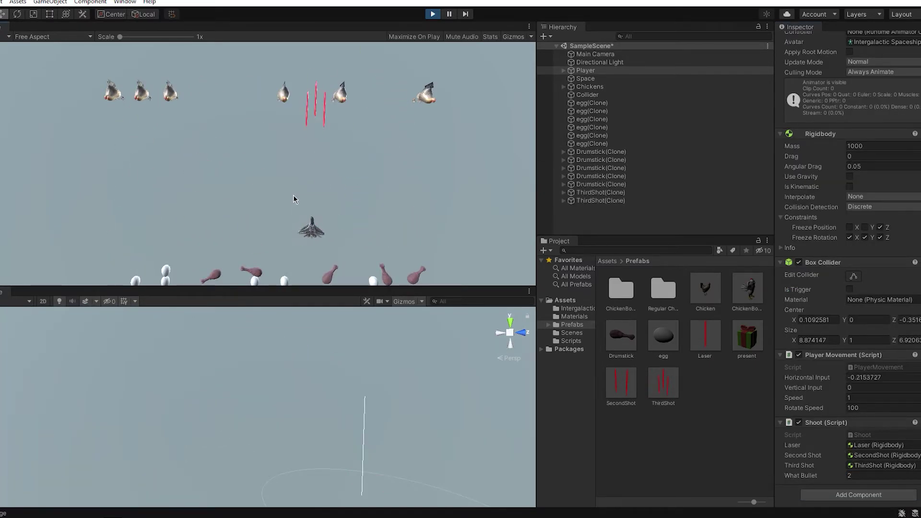
key("Right")
key("space")
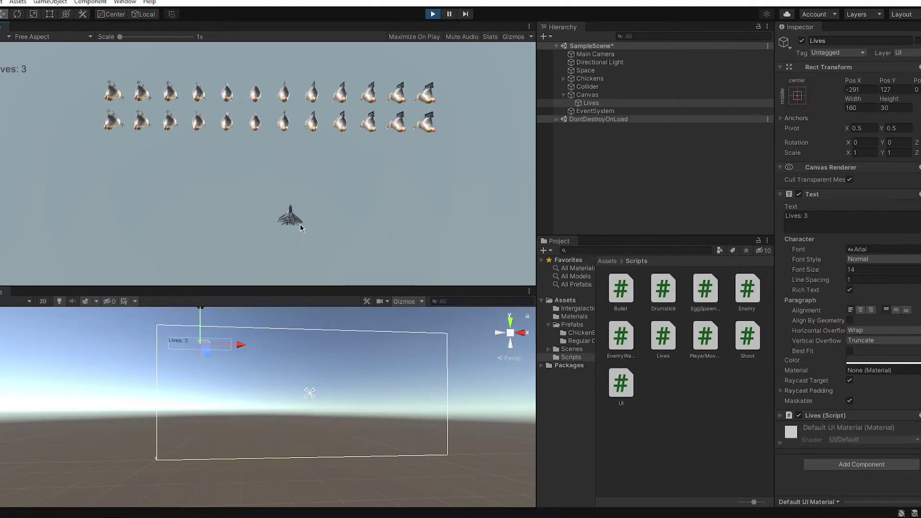
Step: Play-test the two-row chicken wave, shooting chickens and moving among the falling eggs to test the Lives counter
key("space")
key("Left")
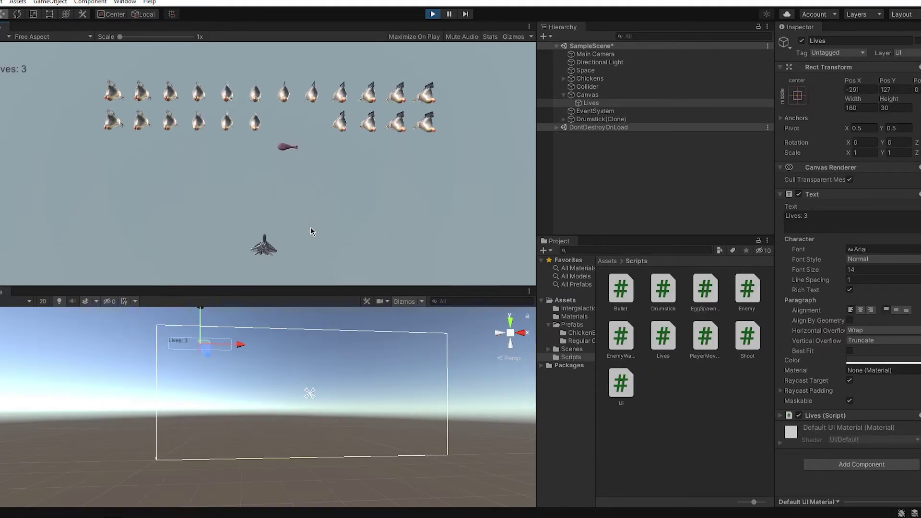
key("space")
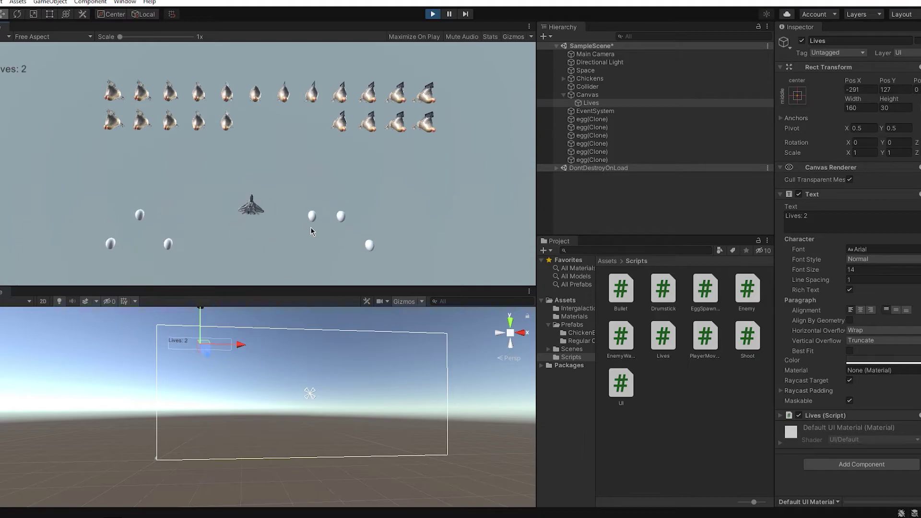
key("Left")
key("Right")
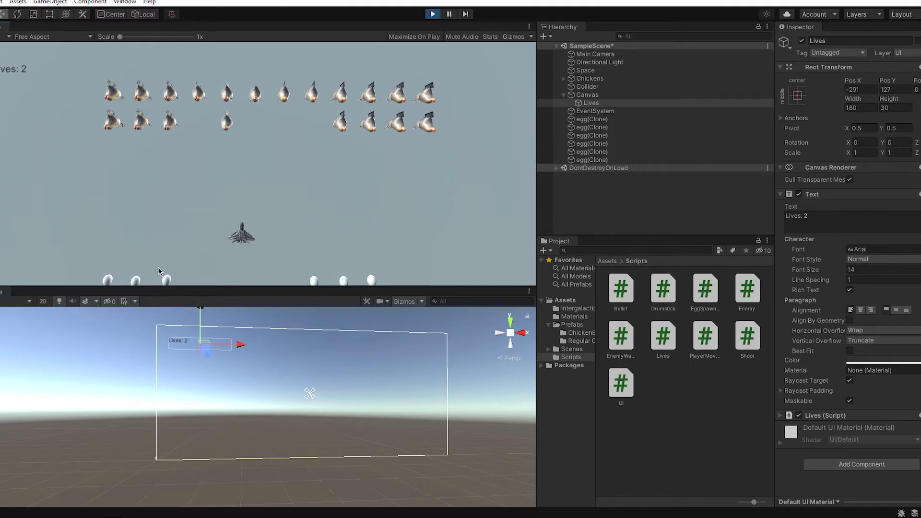
key("Up")
key("Left")
key("space")
key("Right")
key("Down")
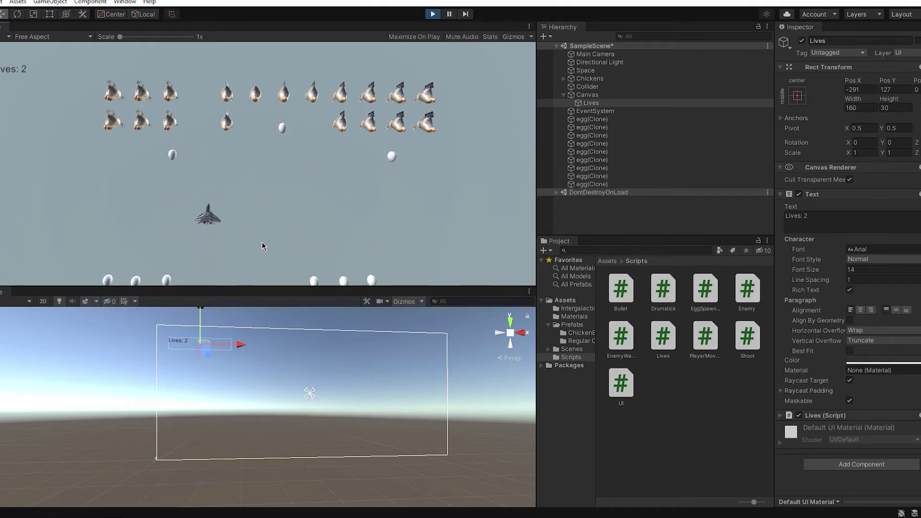
key("Right")
key("space")
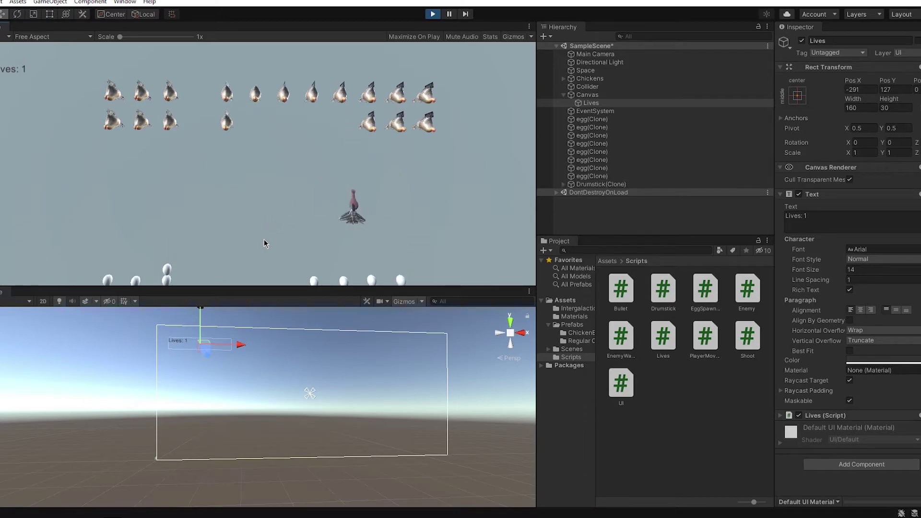
key("Left")
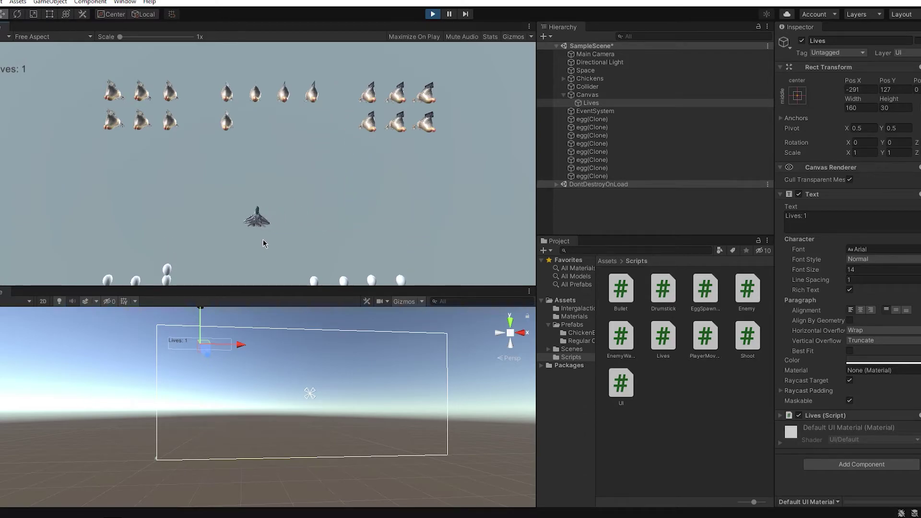
key("Left")
key("Right")
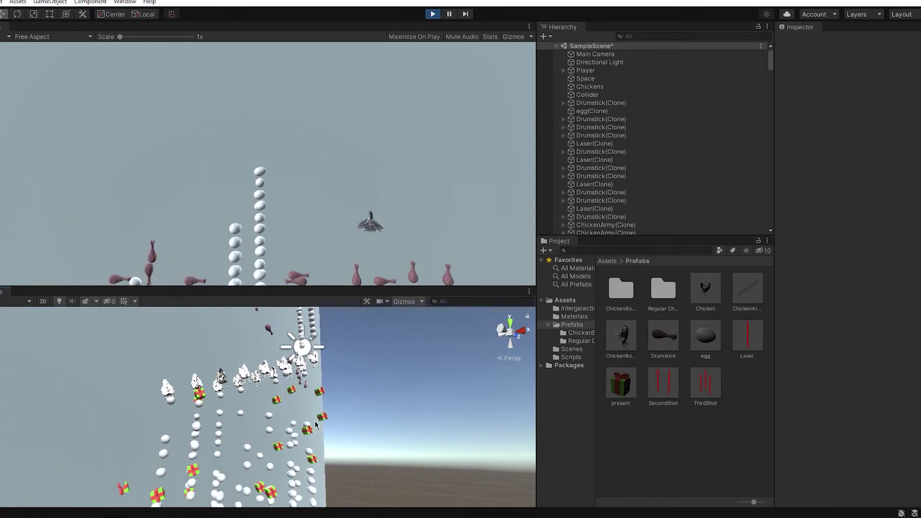
Step: Inspect the falling eggs and presents of the spawned chicken army in the scene, and stop the game
scroll(315, 424, "down", 2)
scroll(320, 418, "up", 3)
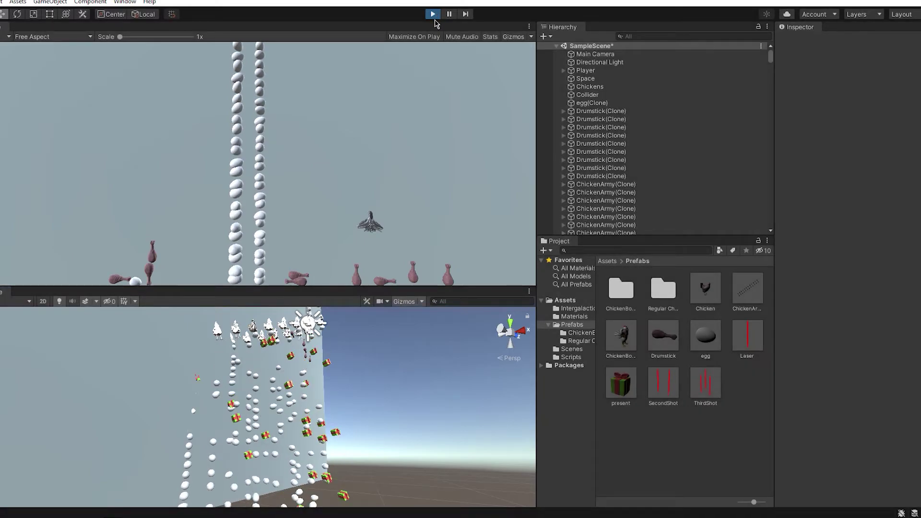
left_click(433, 15)
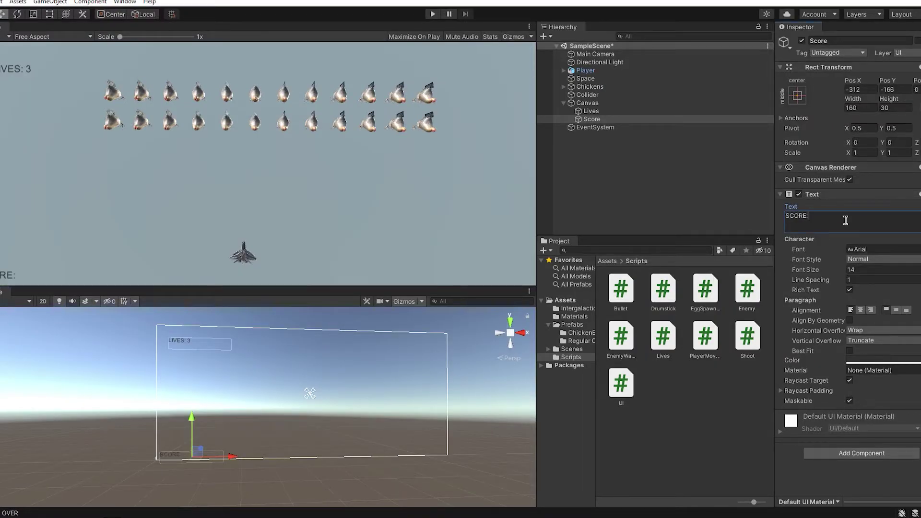
Step: Edit the Score object's text to read "SCORE:" and create a new C# script in the Scripts folder
key("BackSpace")
key("BackSpace")
key("BackSpace")
key("BackSpace")
key("BackSpace")
key("BackSpace")
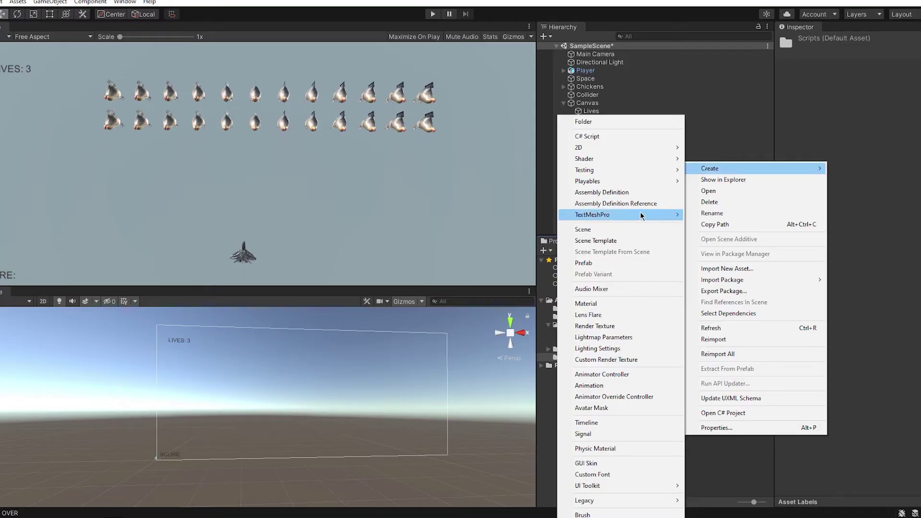
left_click(592, 137)
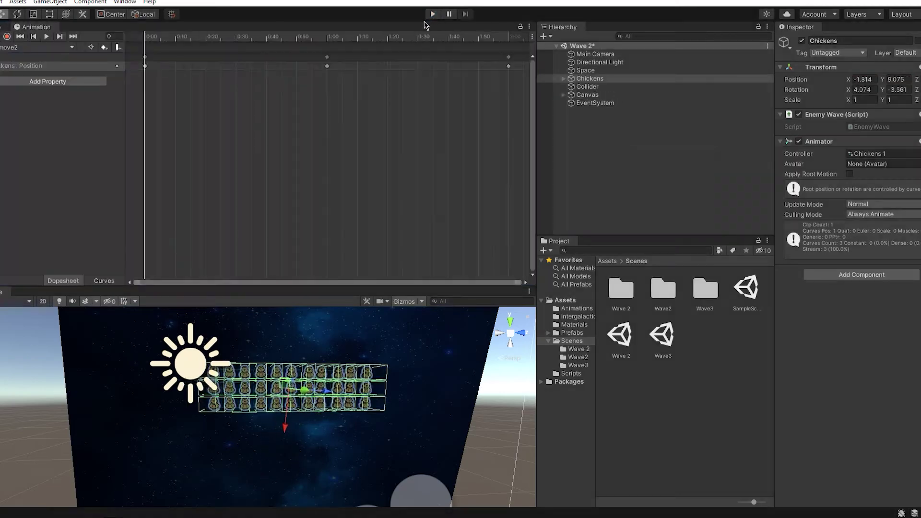
Step: Open the Bloom color of the PostProcessing volume and the Render Mode options of the Feathers particle renderer
left_click(608, 261)
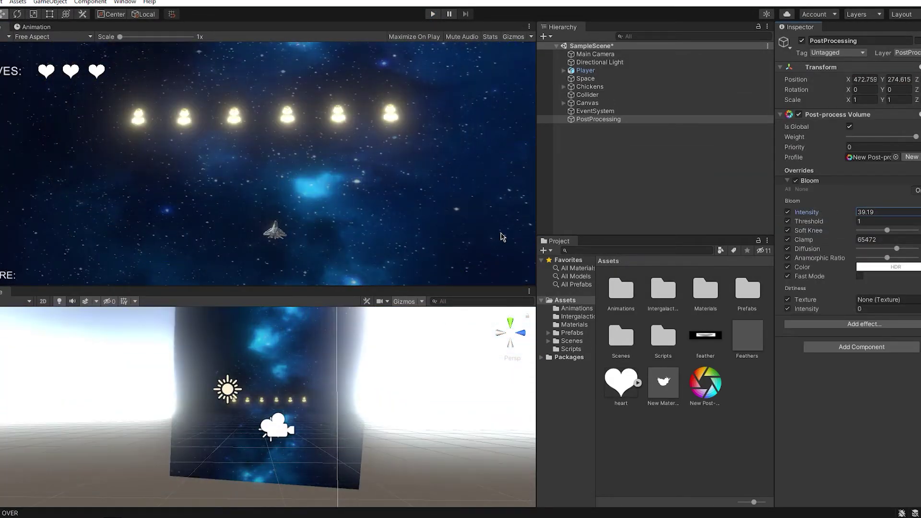
left_click(887, 267)
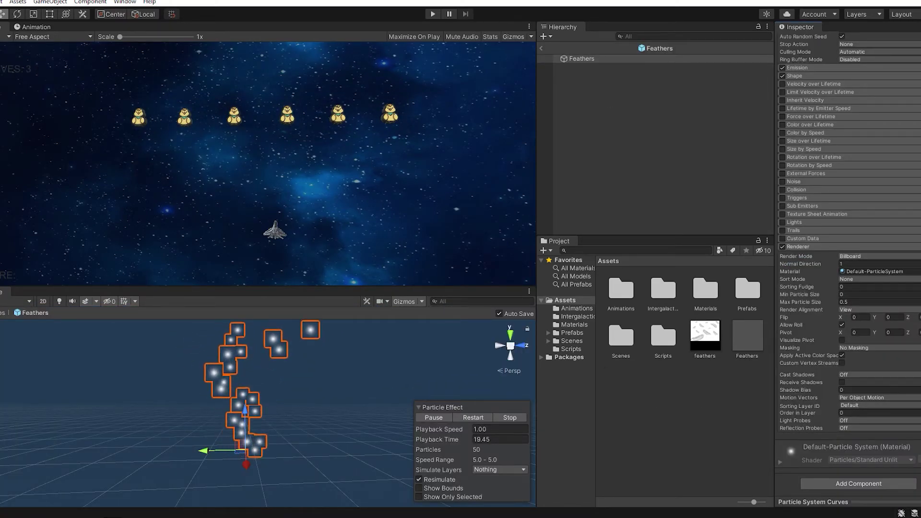
left_click(880, 256)
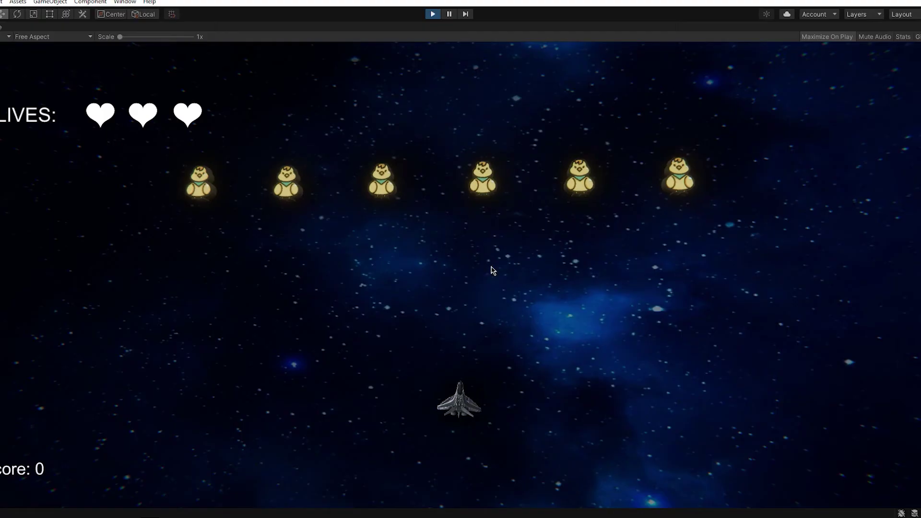
Step: Play-test the glowing chicken wave by moving and shooting with the ship, and stop the game
key("Left")
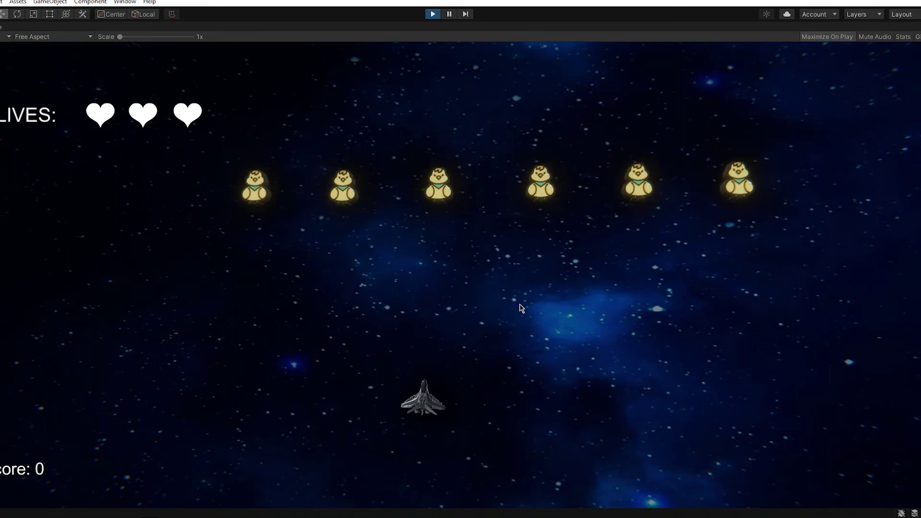
key("space")
key("Left")
key("Left")
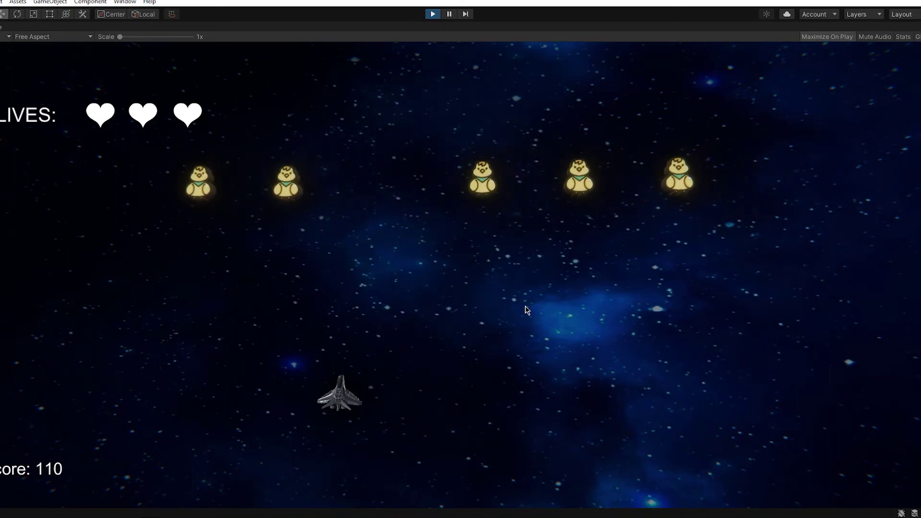
key("Right")
key("Left")
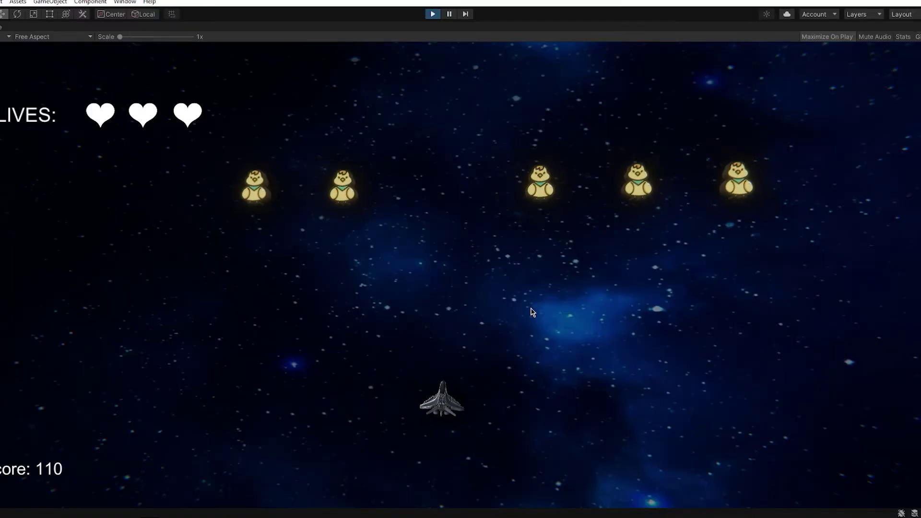
key("Left")
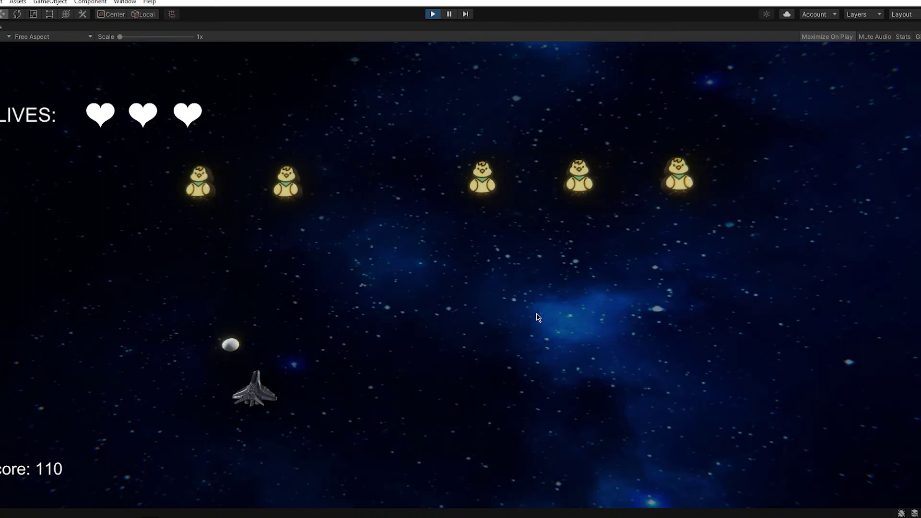
left_click(432, 14)
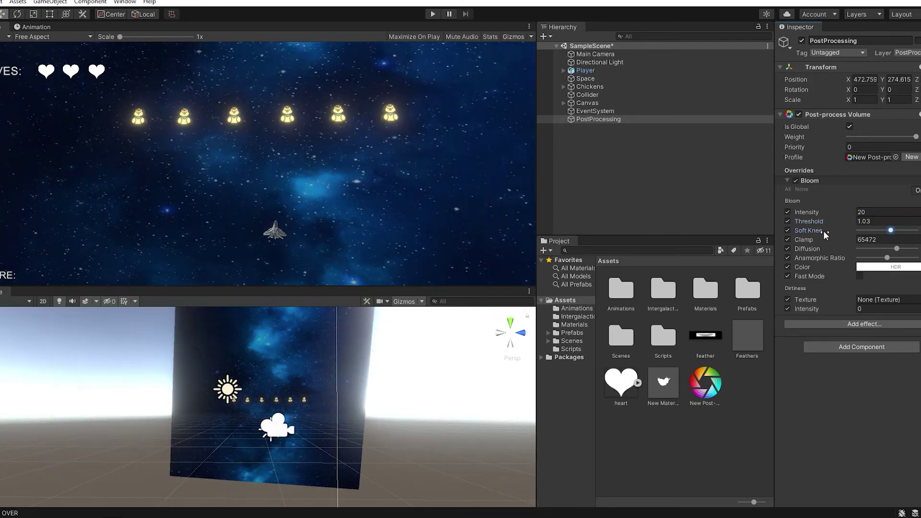
Step: Fine-tune the Bloom effect's settings on the PostProcessing volume and tint its color pale yellow
mouse_move(820, 249)
left_mouse_down()
mouse_move(828, 251)
mouse_move(815, 251)
left_mouse_up()
left_click(887, 266)
Step: Add another Unity post-processing effect to the PostProcessing volume
left_click(874, 329)
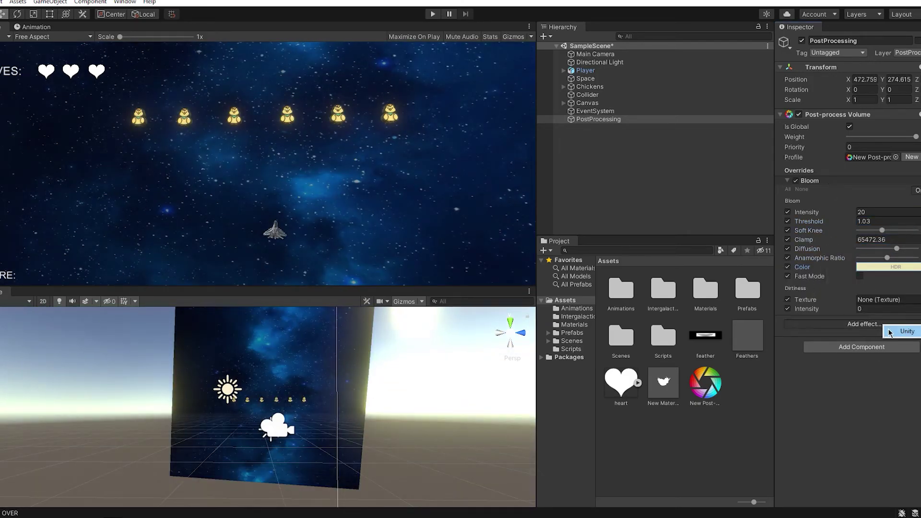
left_click(864, 324)
left_click(864, 336)
left_click(873, 341)
left_click(864, 414)
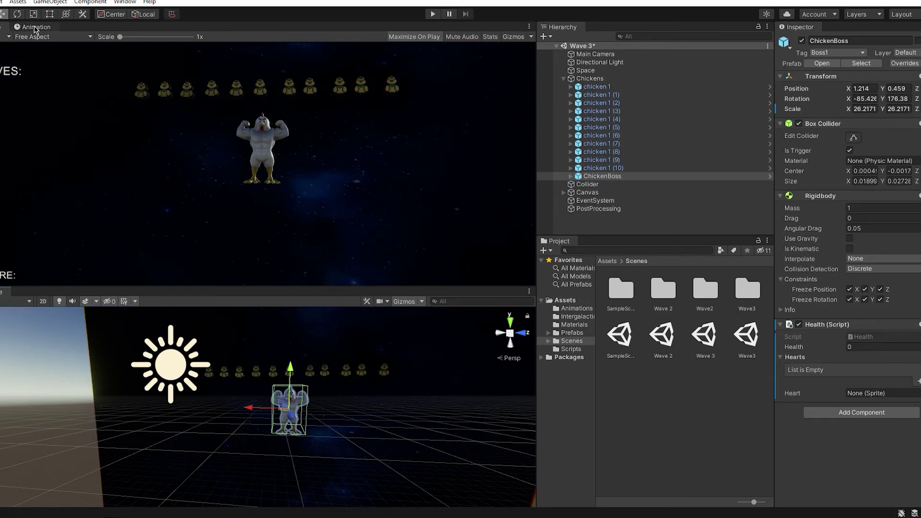
Step: Open the animation view for the ChickenBoss, and switch to Visual Studio to write a health condition in the Lives script's Update method
left_click(35, 28)
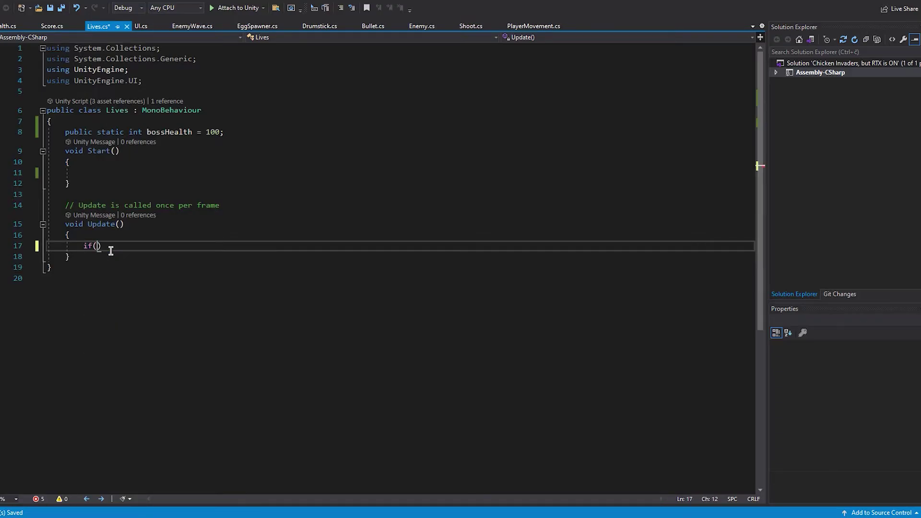
type("healt")
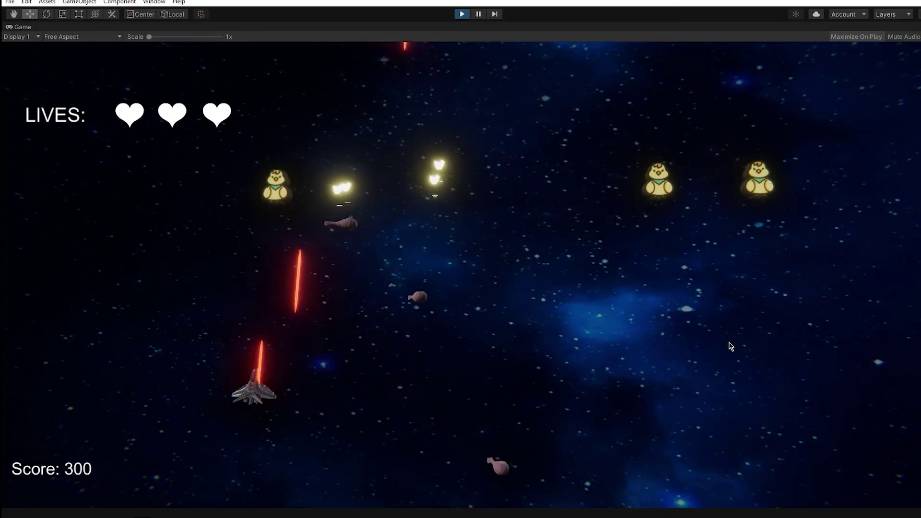
Step: Play-test the finished waves, steering the ship across the screen while shooting chickens with the glowing lasers
key("Right")
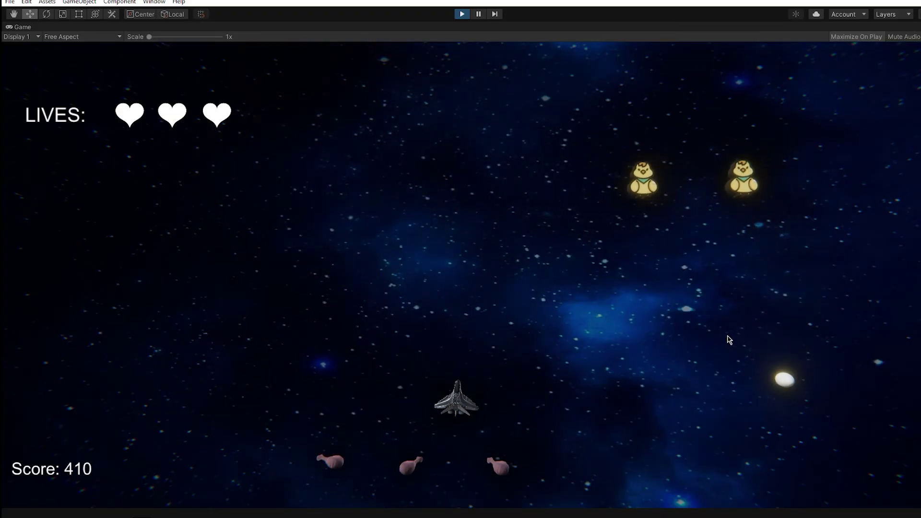
key("Right")
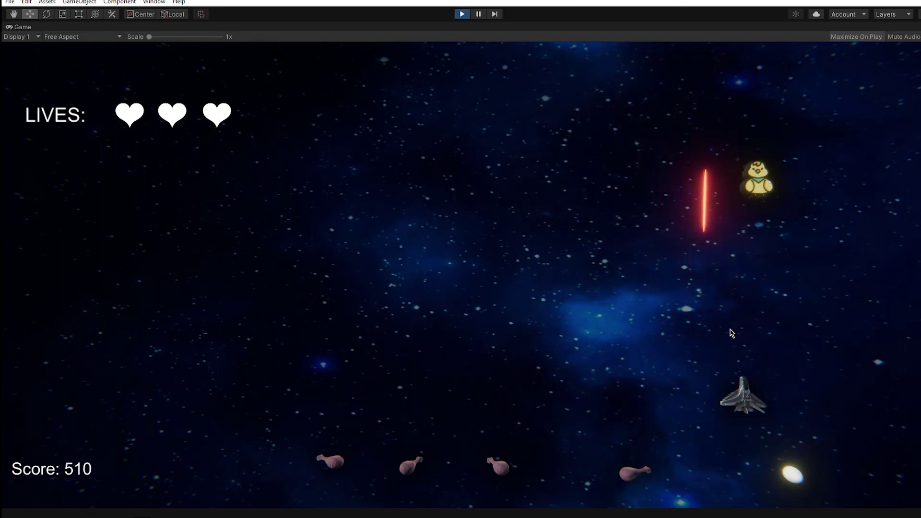
key("Left")
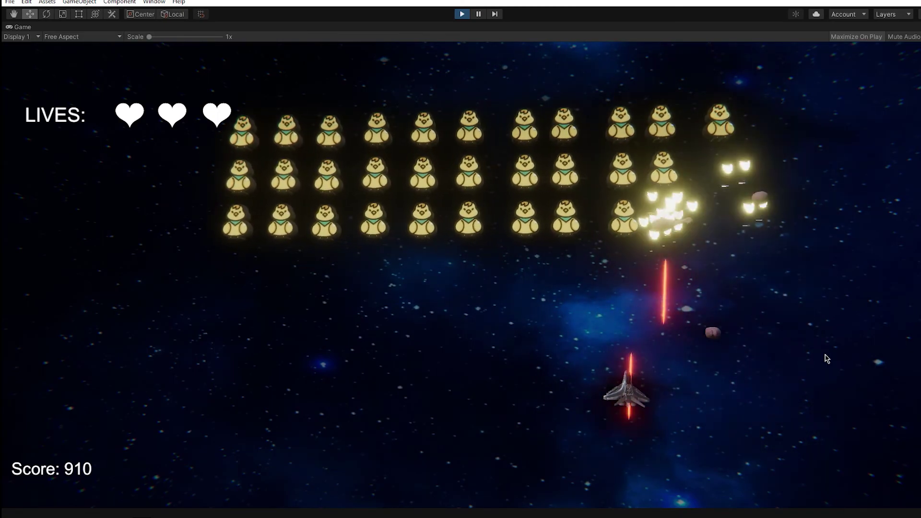
key("Left")
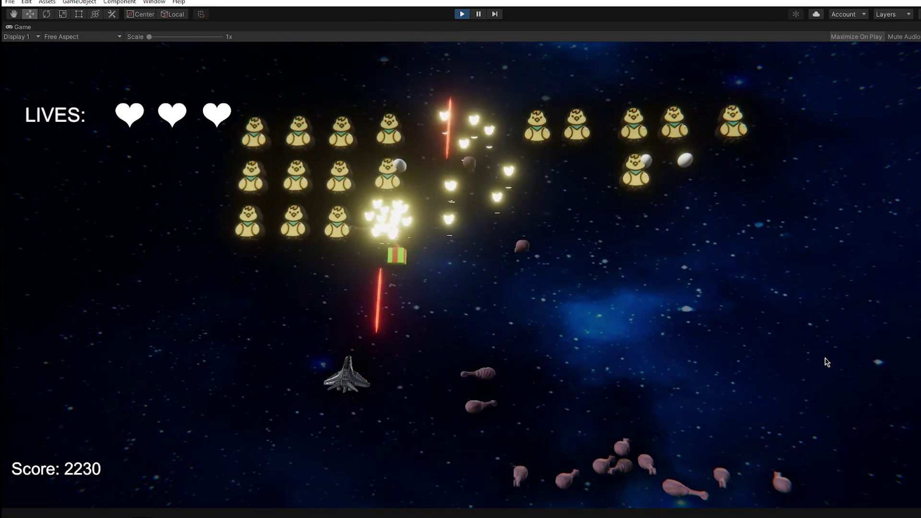